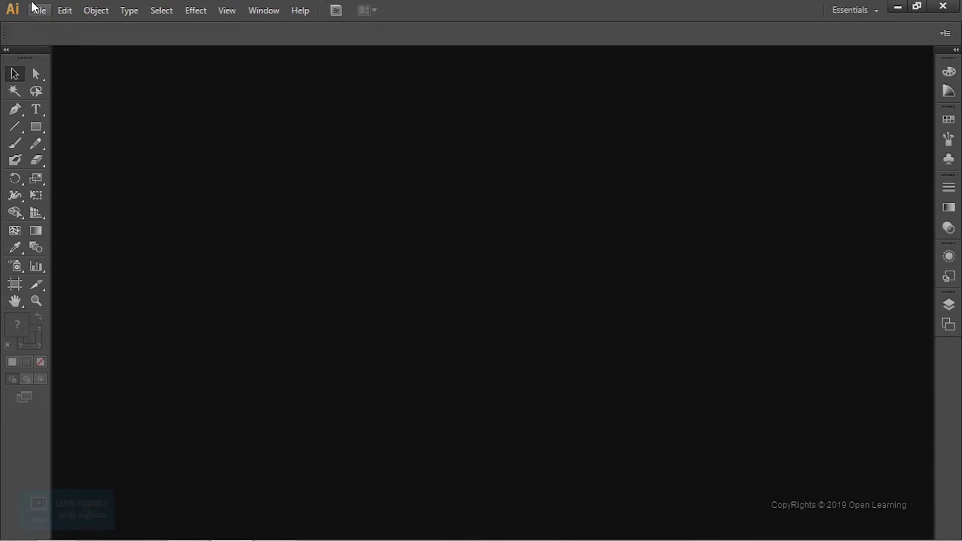
- Create a new 2048 × 2048 px document with a single blank artboard
click(48, 12)
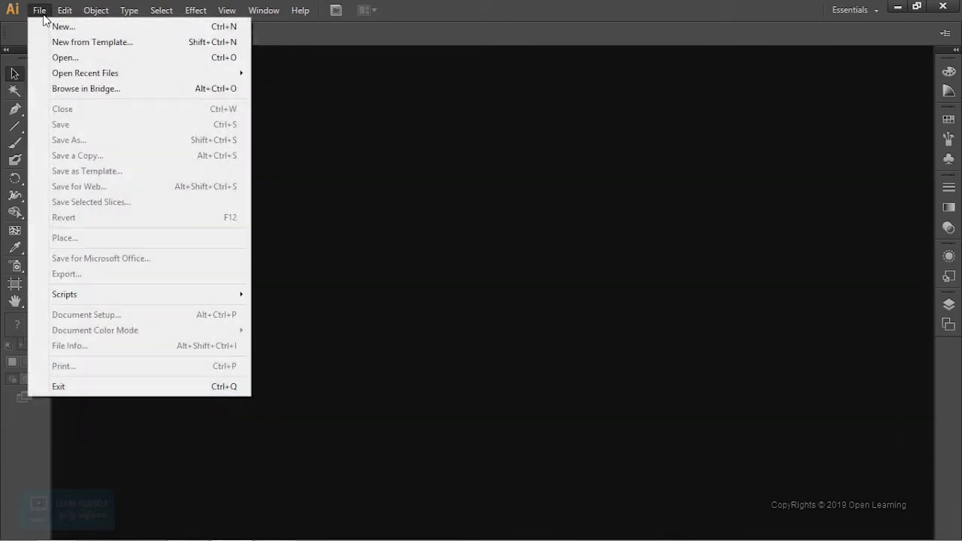
click(63, 26)
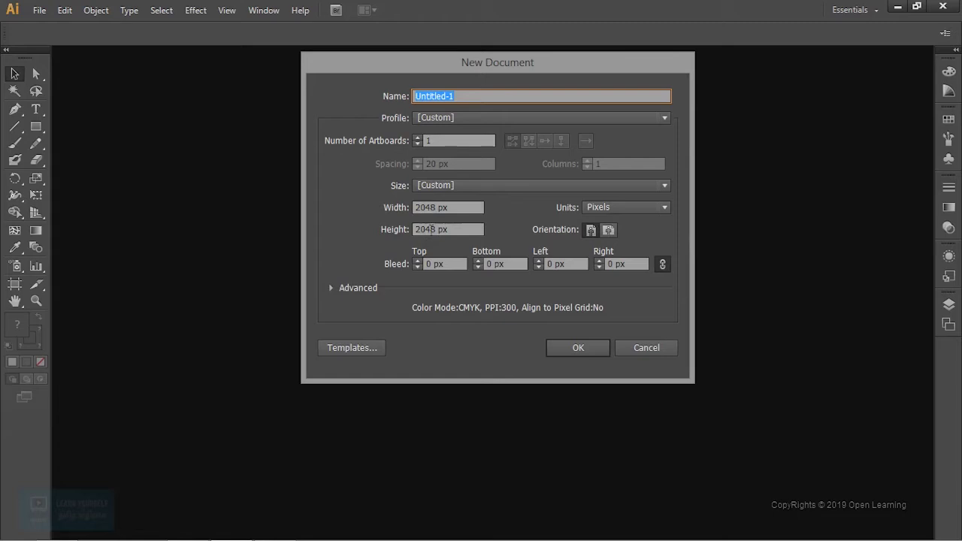
click(577, 350)
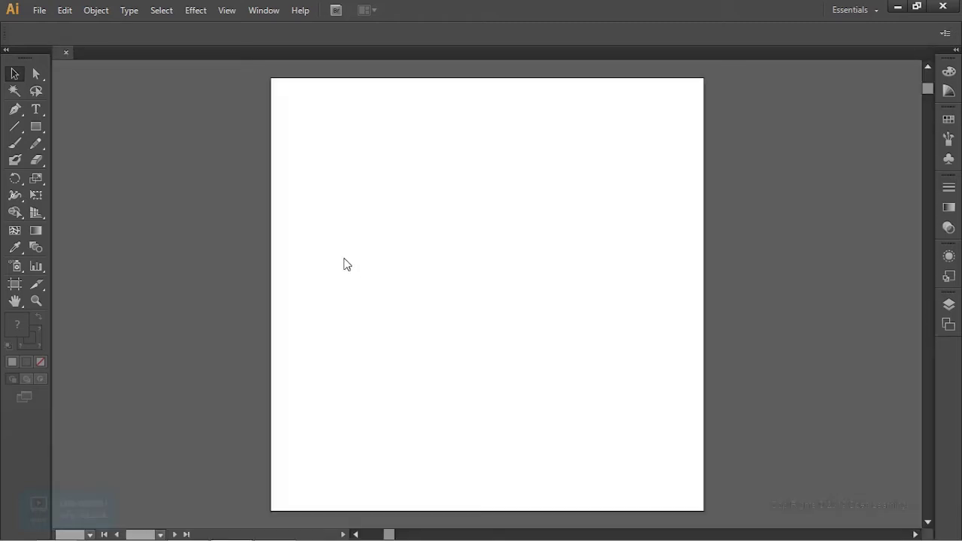
- Draw a circle about 1333 px across, centred on the artboard, with the Ellipse Tool
click(950, 306)
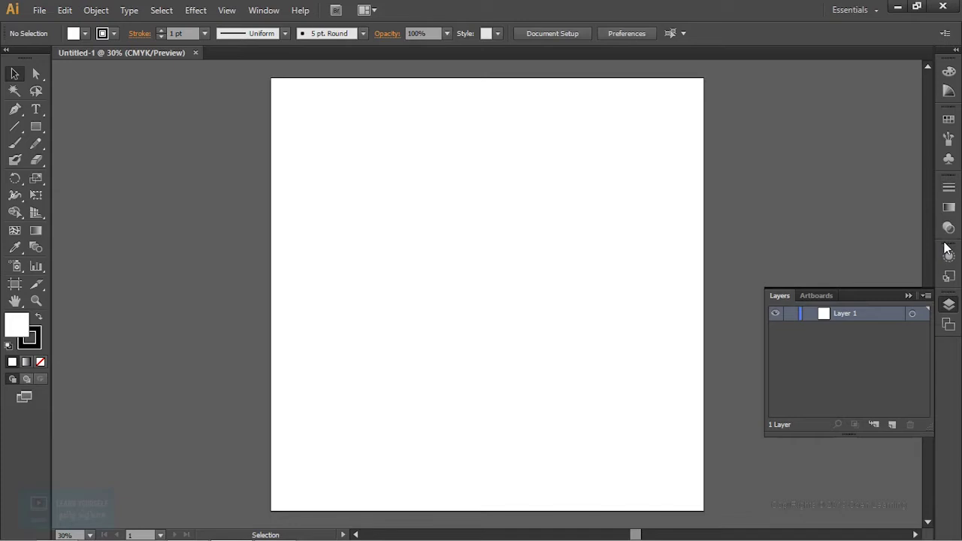
drag(40, 131, 98, 160)
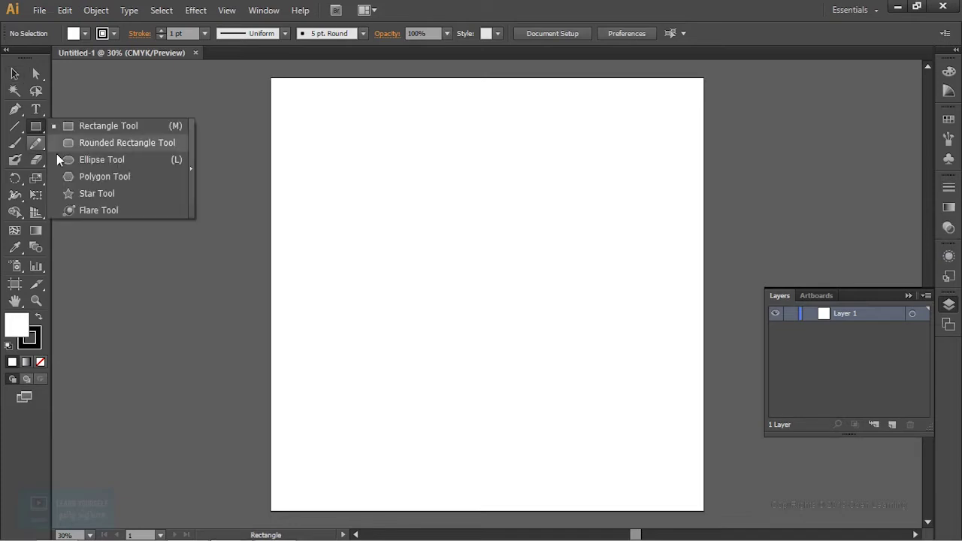
click(98, 160)
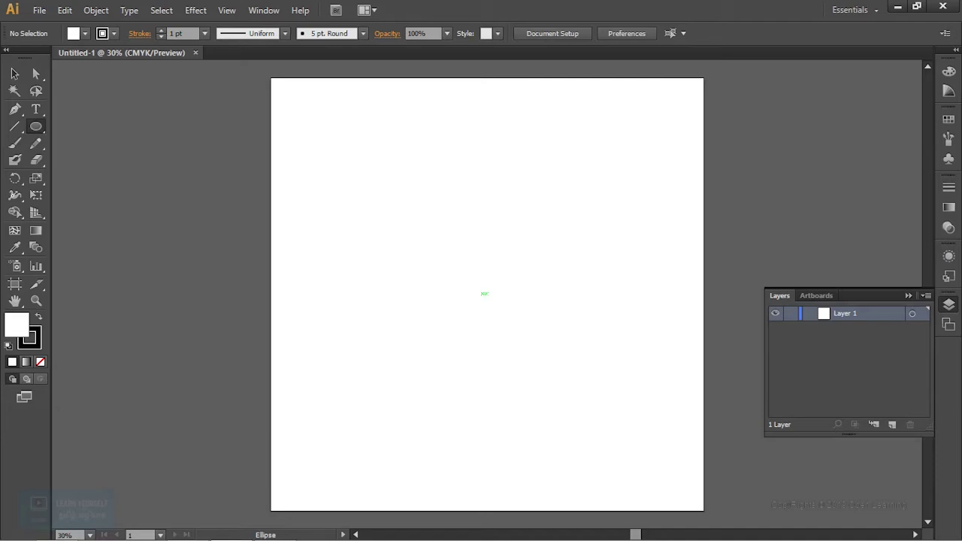
drag(479, 291, 576, 387)
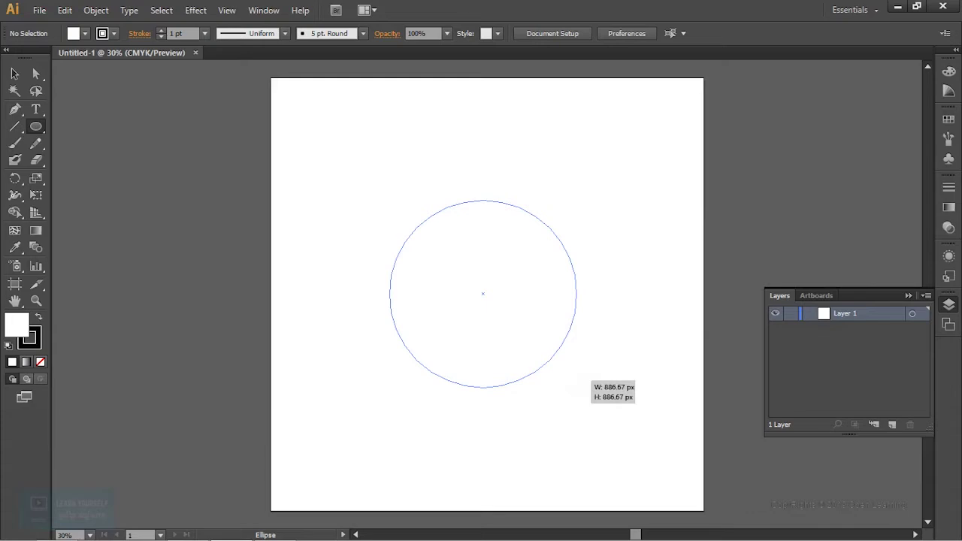
mouse_move(576, 387)
mouse_down()
mouse_move(548, 359)
mouse_move(623, 434)
mouse_up()
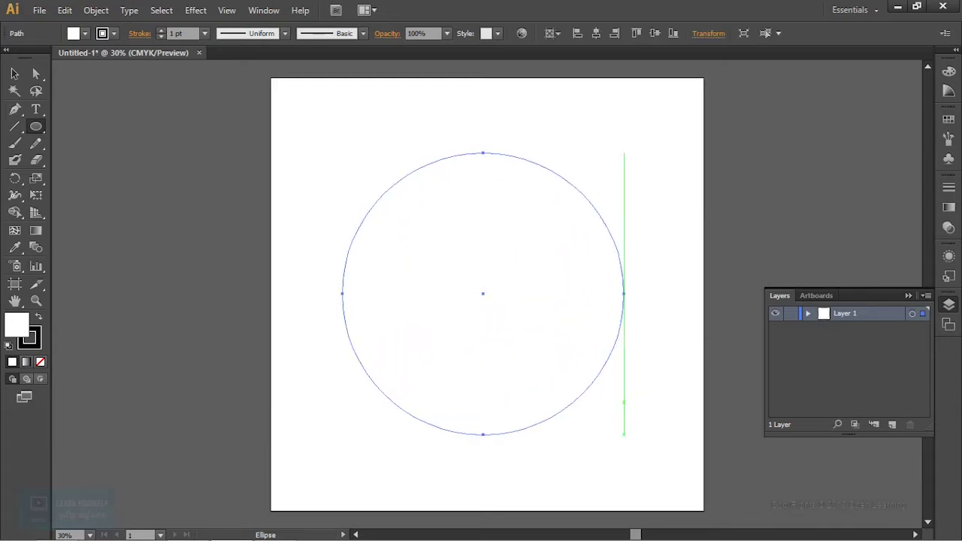
- Set the circle's stroke weight to 6 pt
click(950, 189)
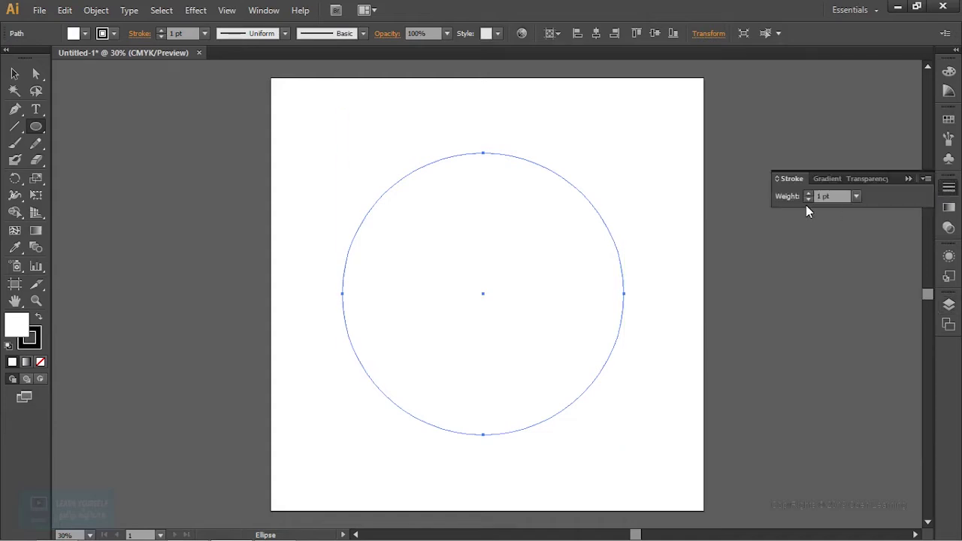
click(809, 193)
click(808, 193)
click(811, 192)
click(811, 192)
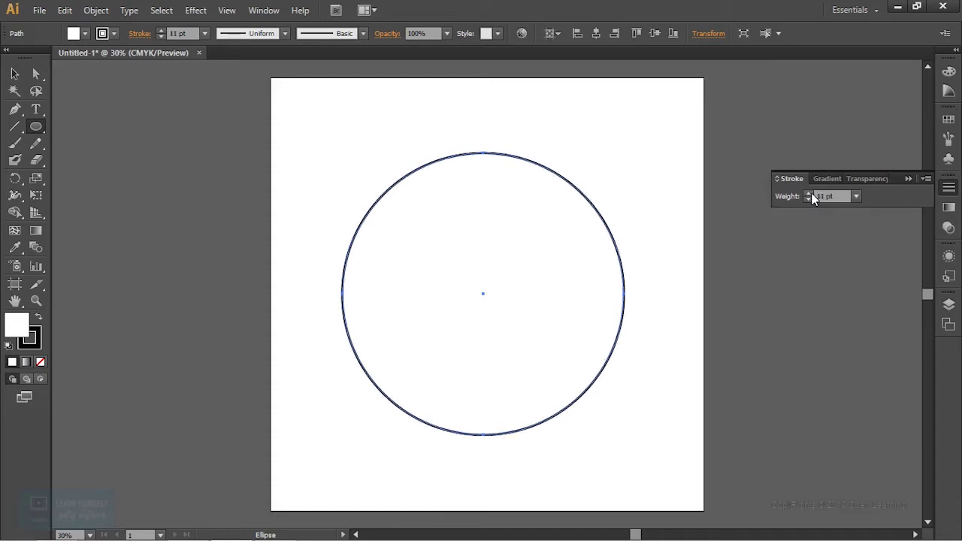
click(808, 200)
click(809, 199)
click(808, 199)
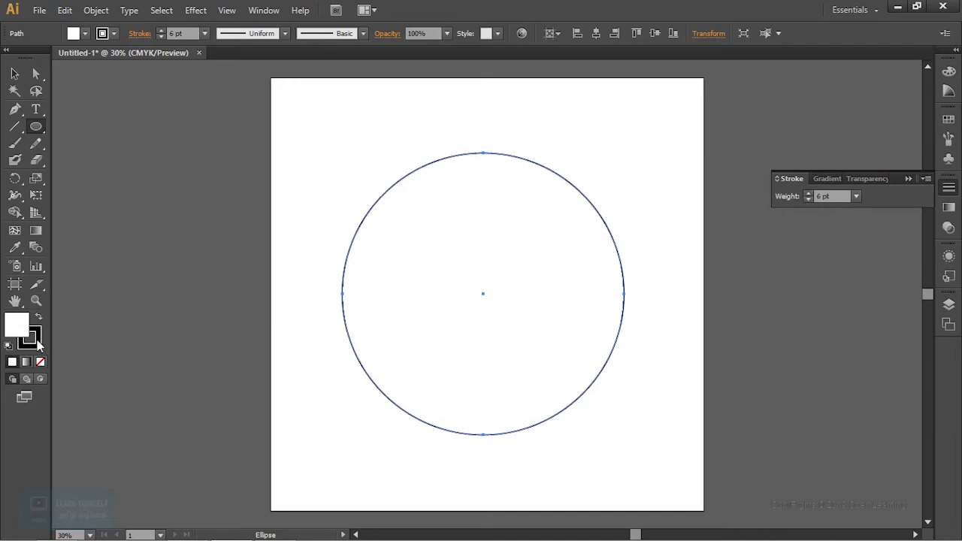
- Colour the circle's stroke light green, hex 7DB581, in the Color Picker
double_click(39, 343)
click(760, 294)
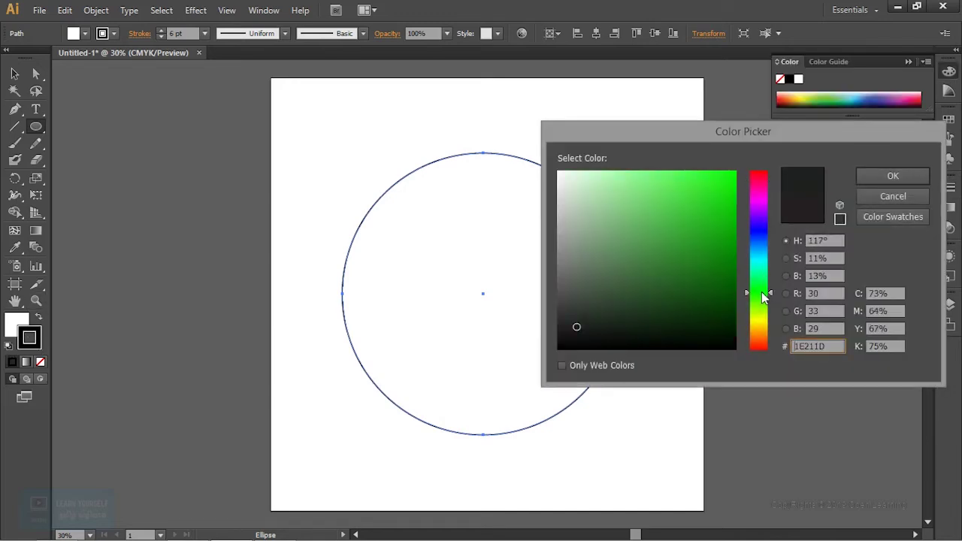
mouse_move(724, 251)
mouse_down()
mouse_move(739, 254)
mouse_move(736, 241)
mouse_up()
drag(759, 291, 763, 304)
mouse_move(707, 263)
mouse_down()
mouse_move(734, 279)
mouse_move(737, 249)
mouse_move(602, 266)
mouse_move(646, 235)
mouse_up()
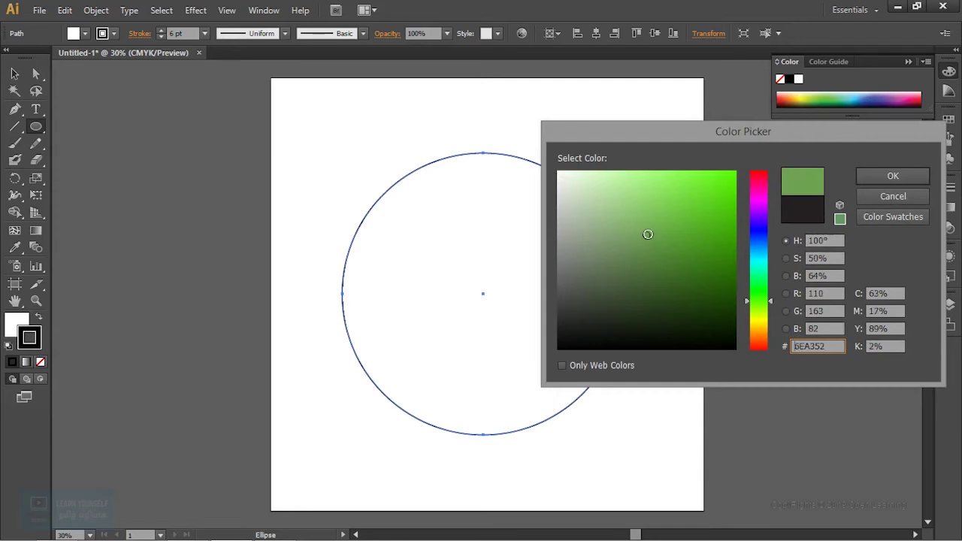
drag(771, 302, 771, 309)
mouse_move(602, 283)
mouse_down()
mouse_move(618, 283)
mouse_move(632, 225)
mouse_move(606, 225)
mouse_move(614, 222)
mouse_up()
drag(761, 309, 761, 294)
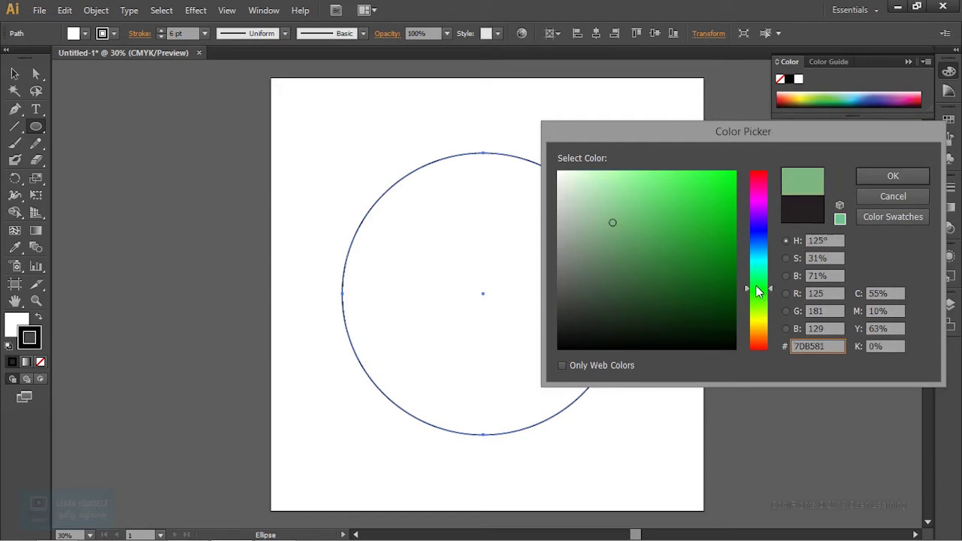
click(899, 176)
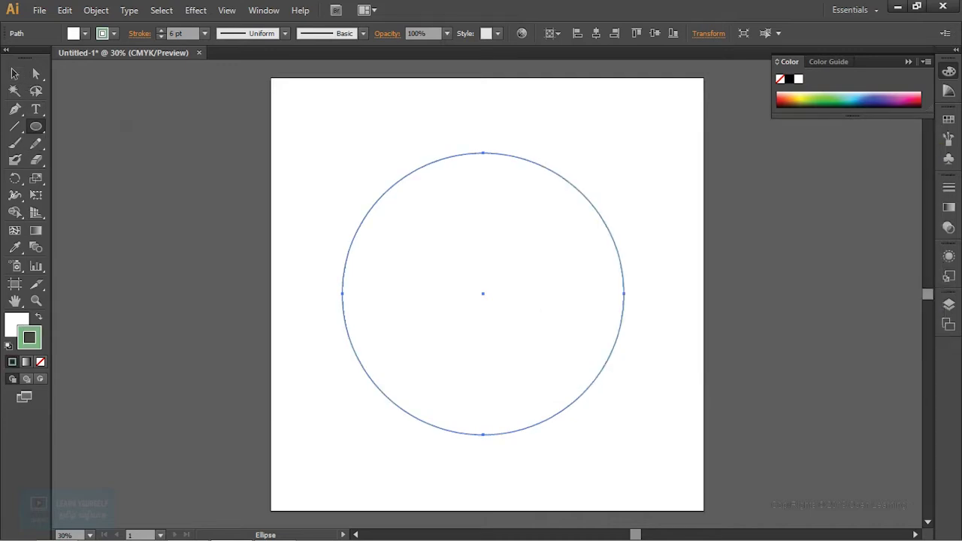
- Duplicate the green circle and scale the copy down to a smaller size
click(225, 202)
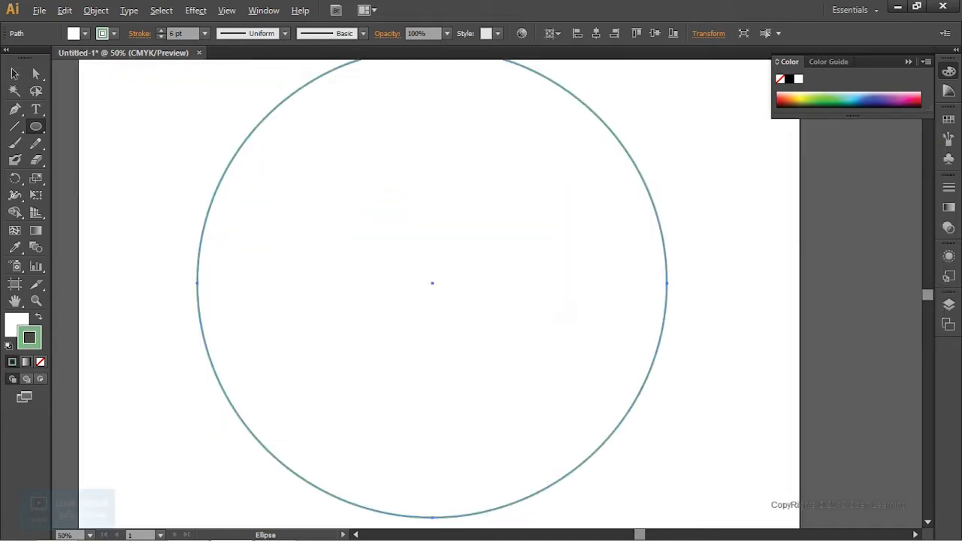
click(14, 73)
key(ctrl+shift+a)
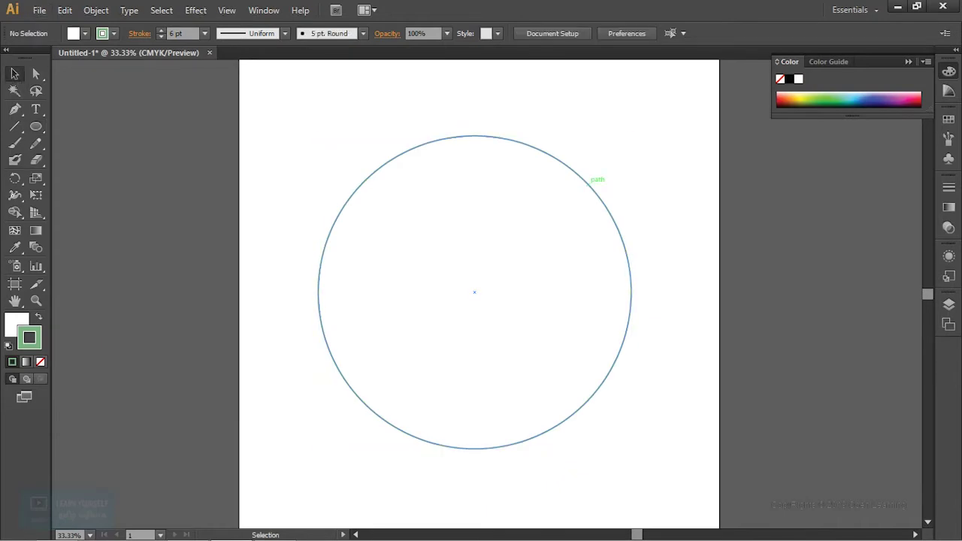
click(586, 180)
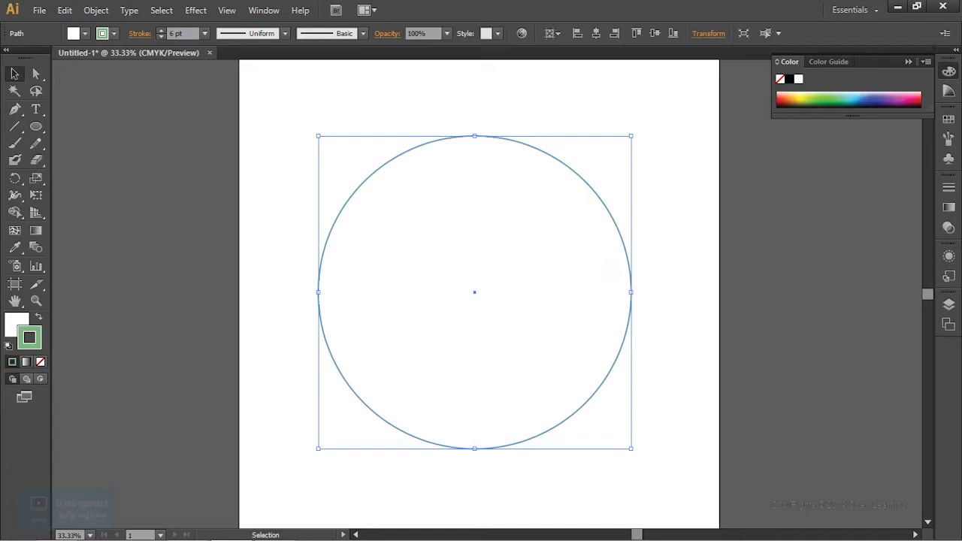
drag(631, 449, 610, 428)
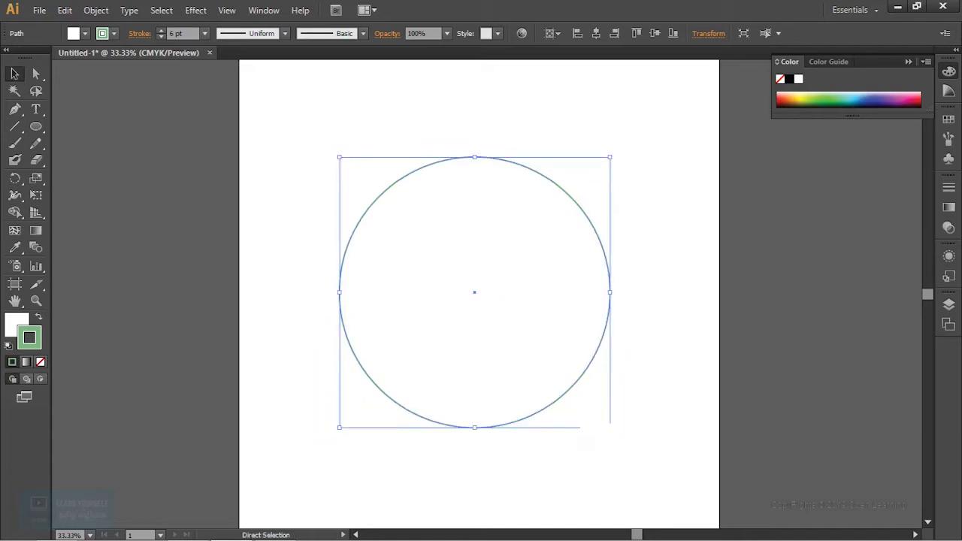
key(ctrl+z)
mouse_move(588, 402)
mouse_down()
mouse_move(598, 416)
mouse_move(593, 408)
mouse_up()
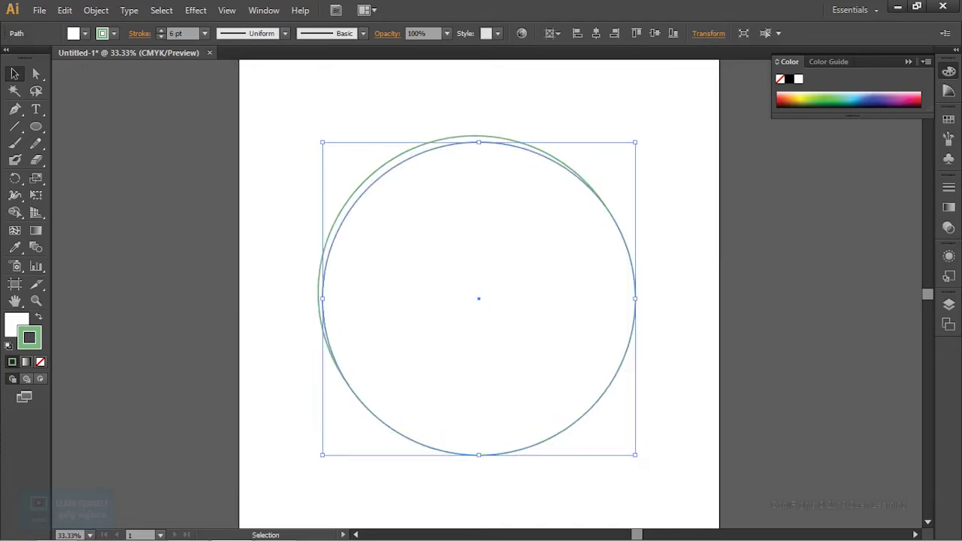
drag(636, 455, 540, 358)
- Centre the smaller circle horizontally and vertically inside the original, then select it alone
drag(203, 279, 620, 462)
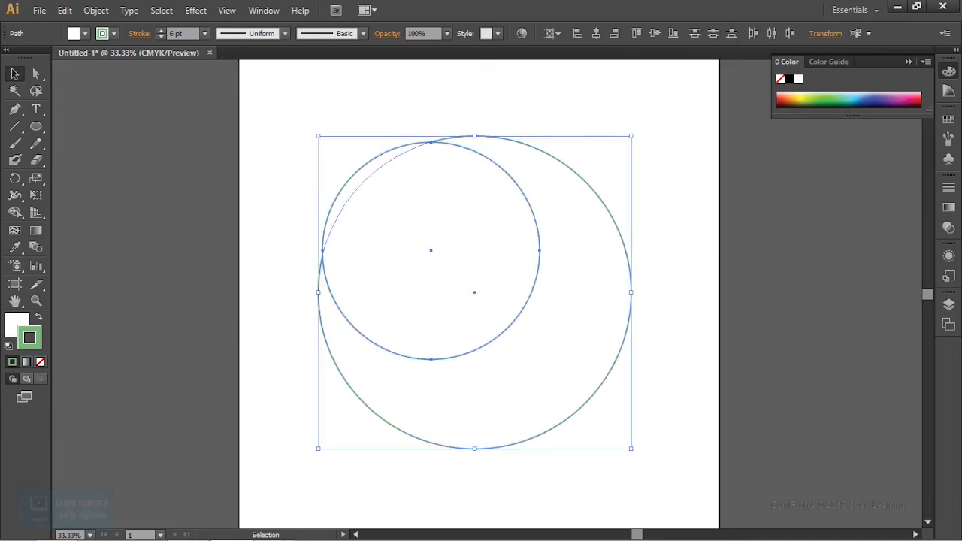
click(597, 34)
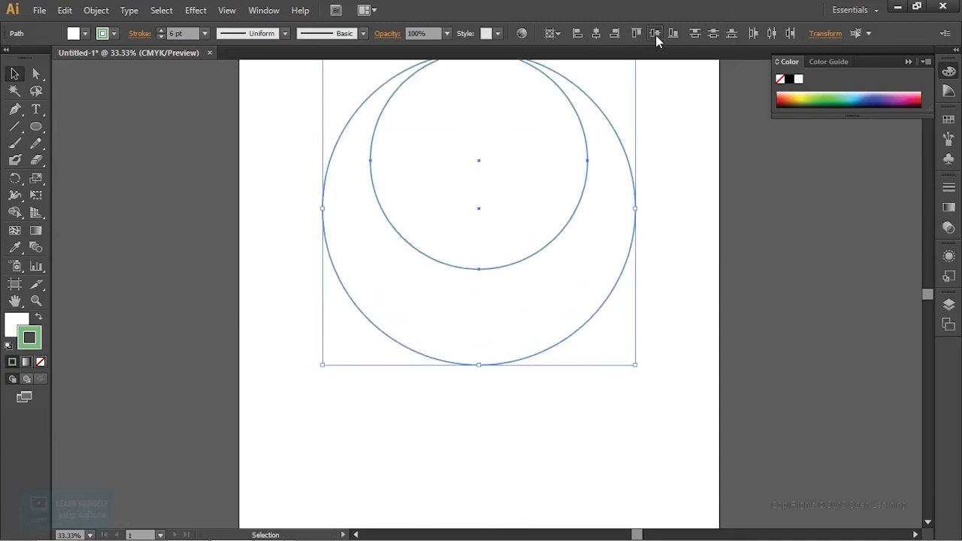
click(655, 33)
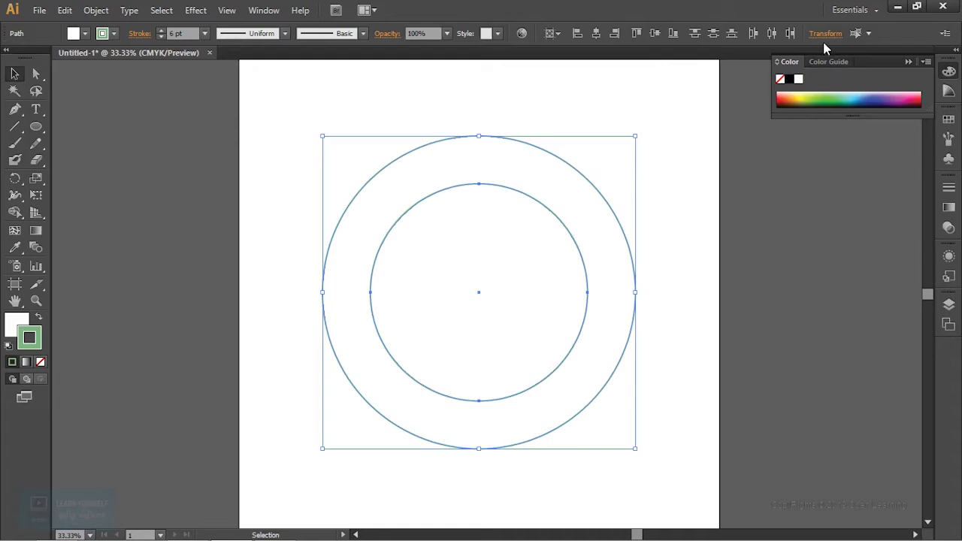
click(553, 33)
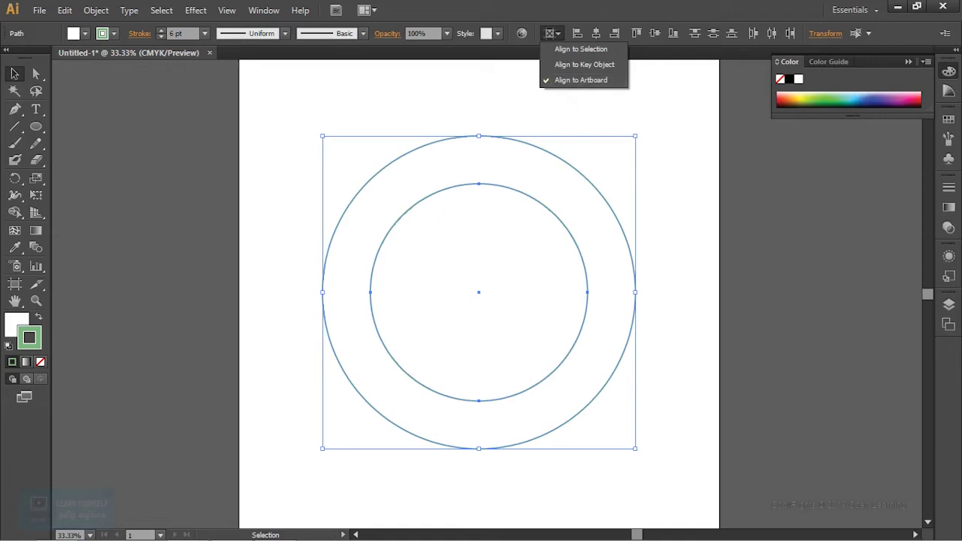
click(560, 80)
click(601, 269)
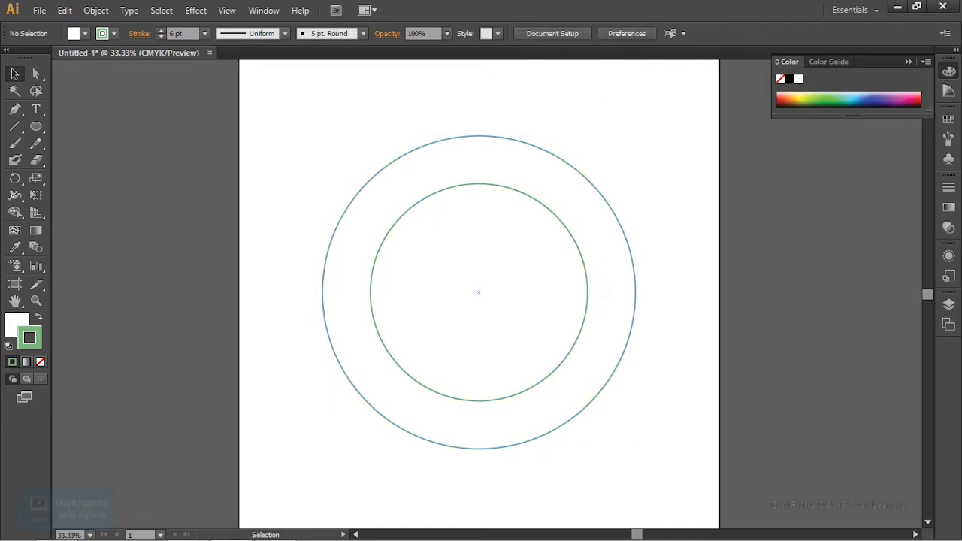
click(948, 187)
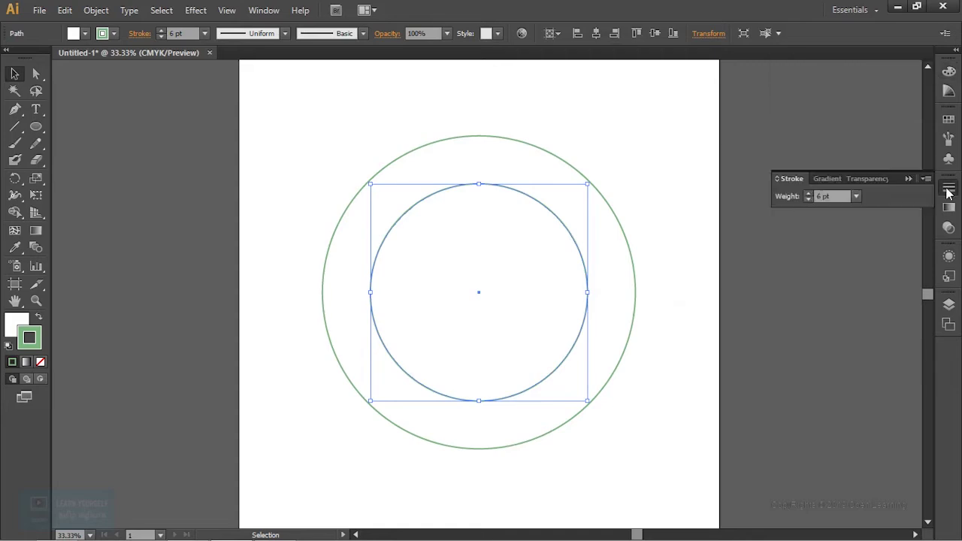
- Make the inner circle's stroke a dashed line with a 30 pt weight
click(778, 179)
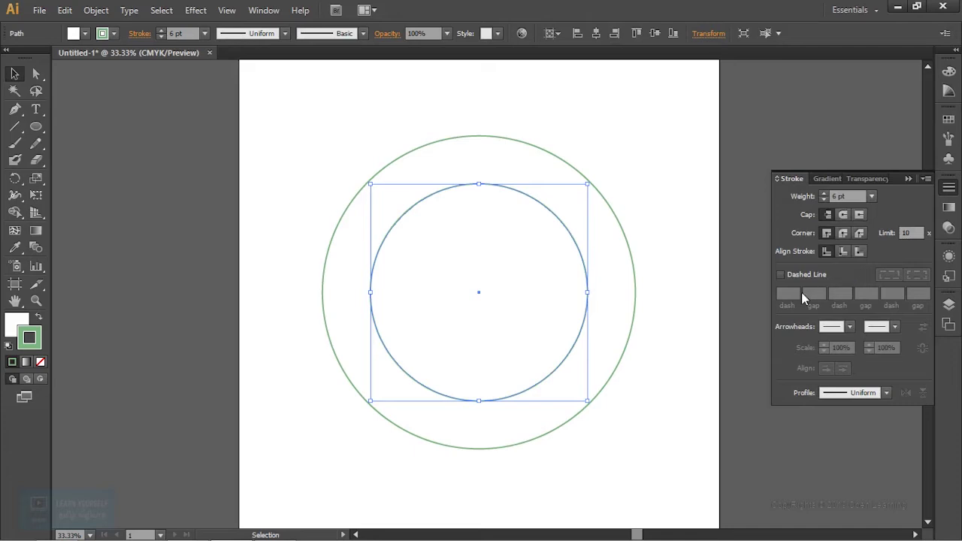
click(781, 275)
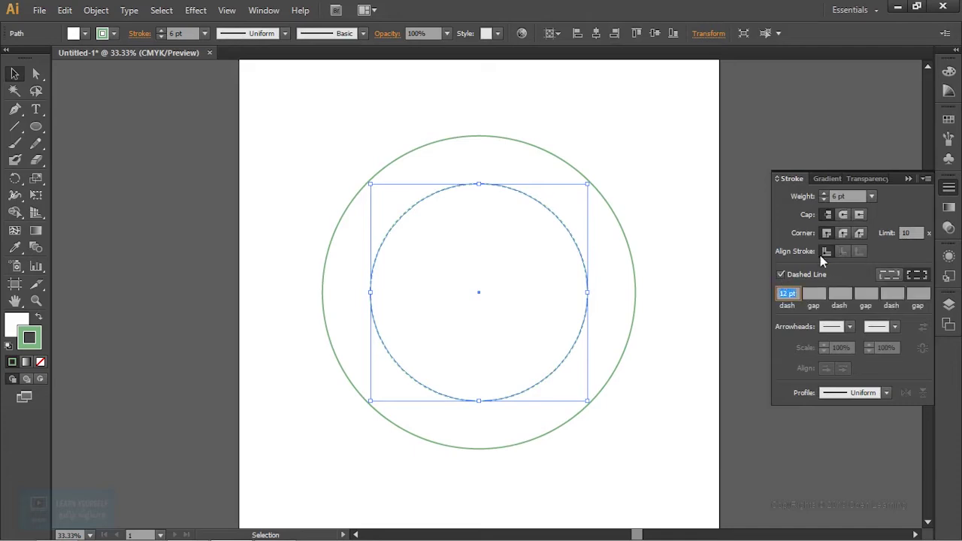
click(824, 193)
click(826, 194)
click(826, 193)
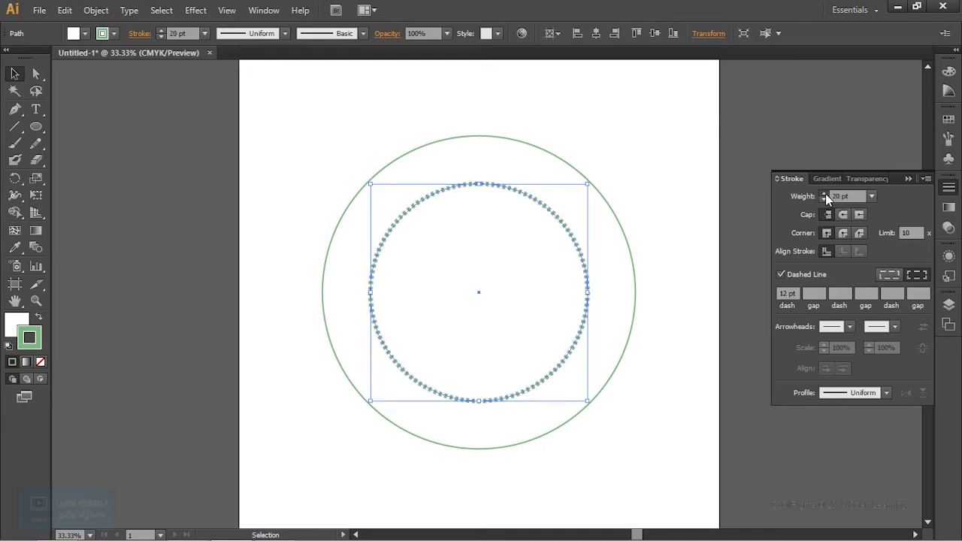
click(825, 193)
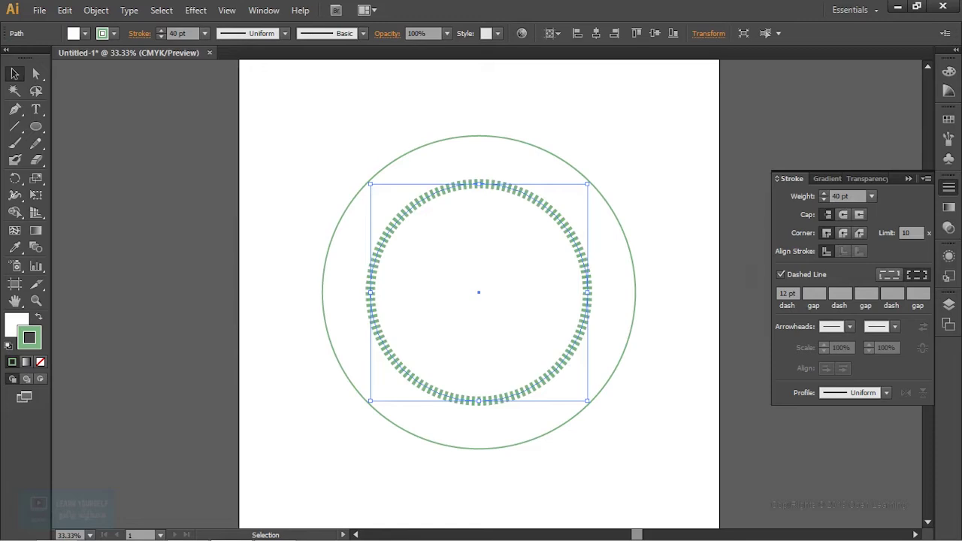
click(824, 199)
click(859, 196)
text(30)
key(Return)
- Set the inner ring's dash length to 5 pt
drag(787, 294, 766, 295)
text(10)
key(Return)
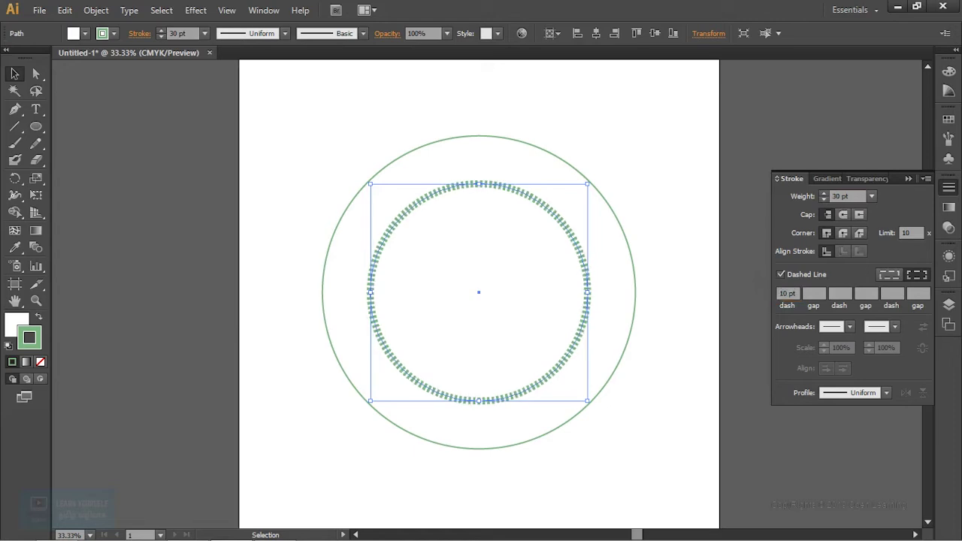
key(Delete)
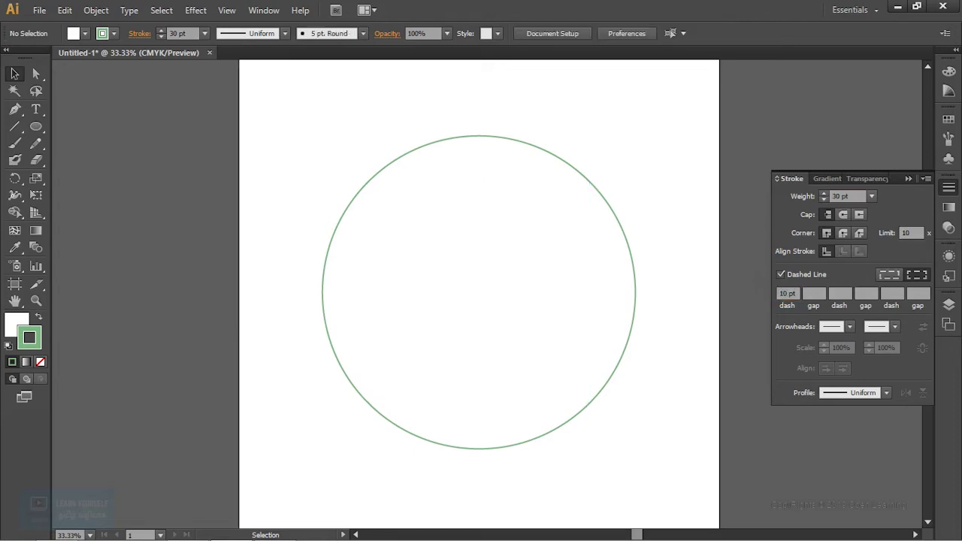
key(ctrl+z)
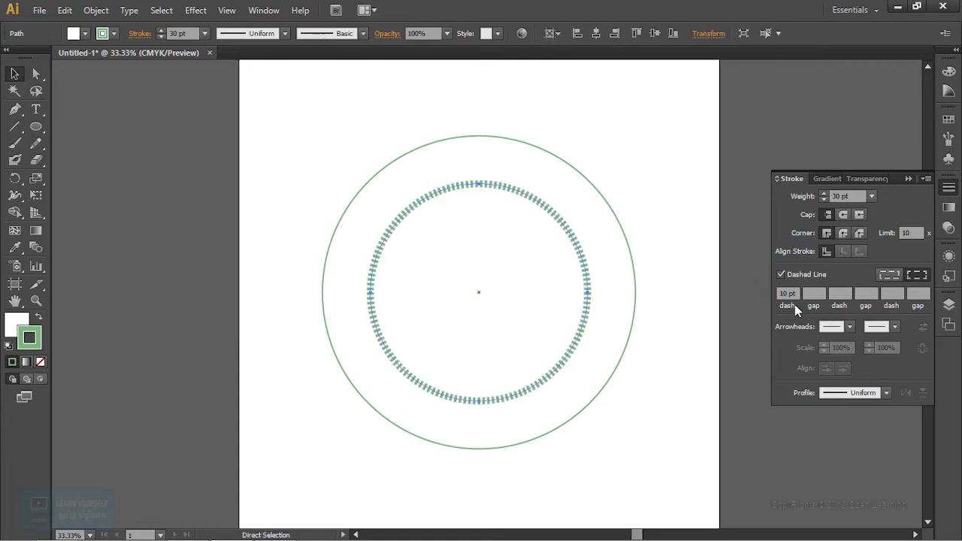
click(784, 293)
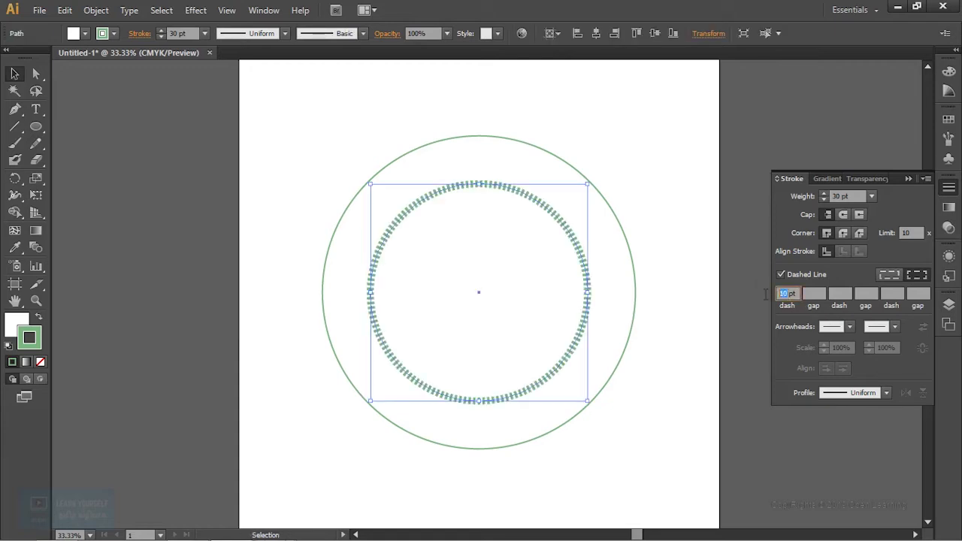
text(5)
key(Return)
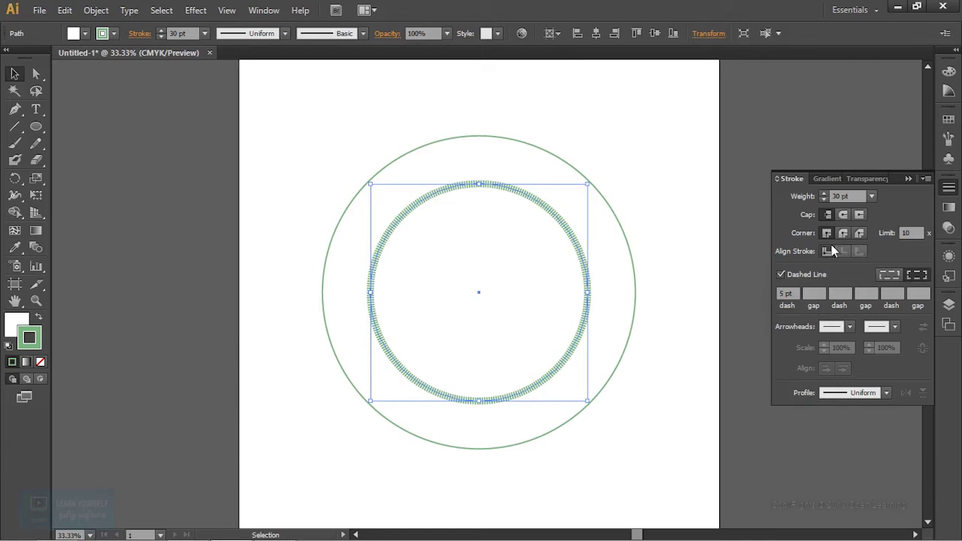
- Raise the dashed ring's stroke weight to 73 pt
click(825, 193)
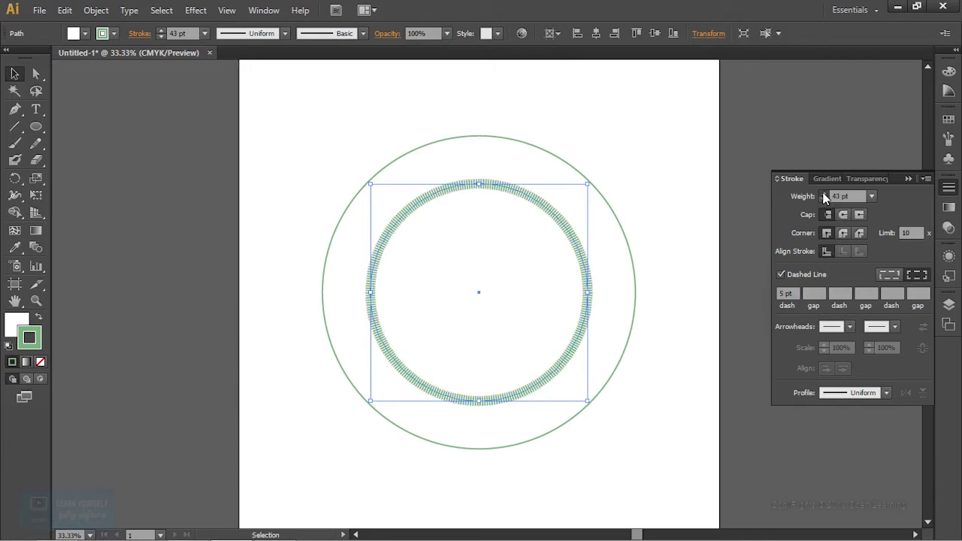
click(825, 194)
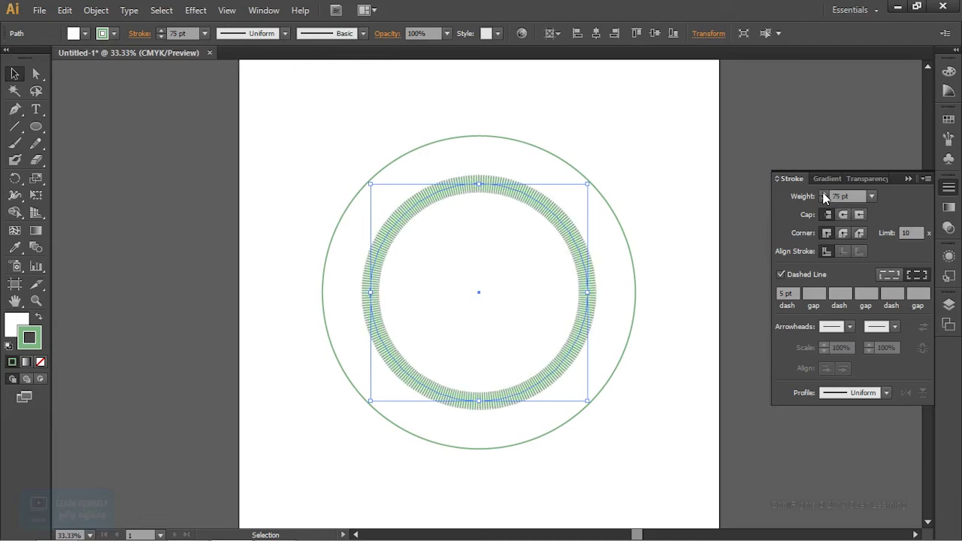
click(824, 200)
key(ctrl+shift+a)
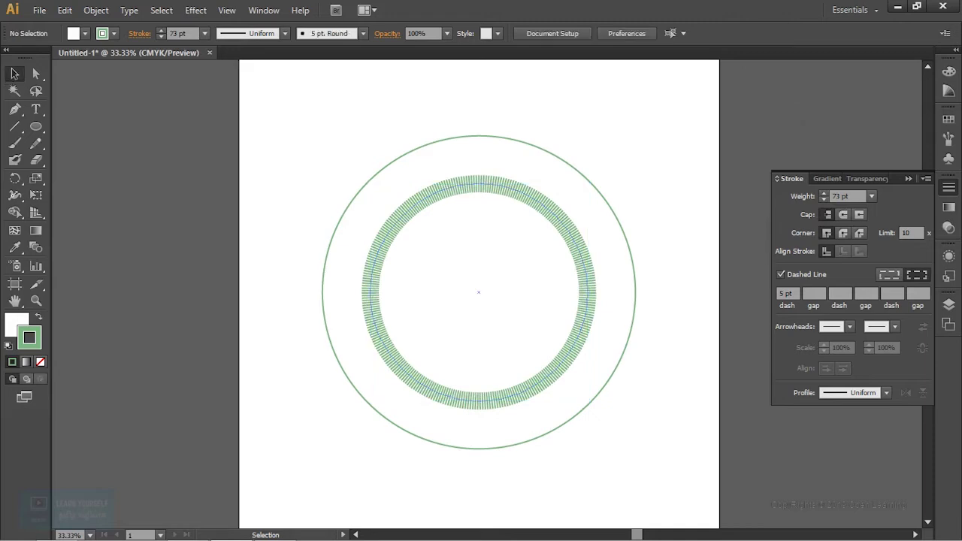
click(545, 381)
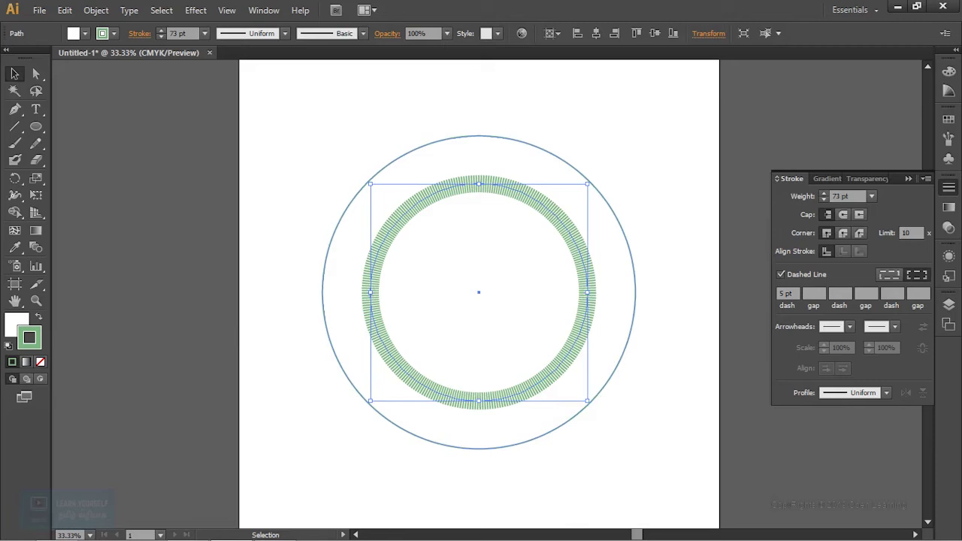
- Duplicate the dashed ring and try enlarging and centring the copy
drag(563, 353, 581, 384)
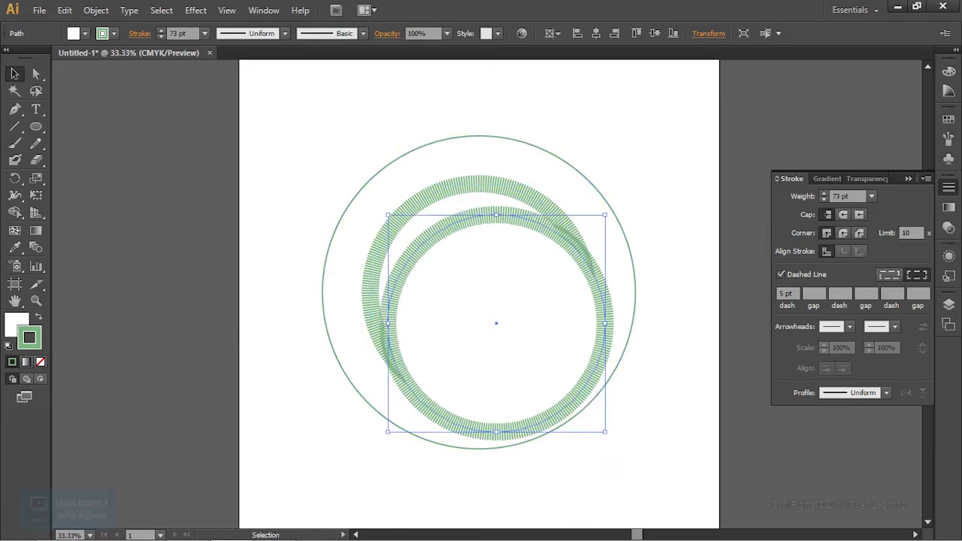
drag(605, 432, 663, 490)
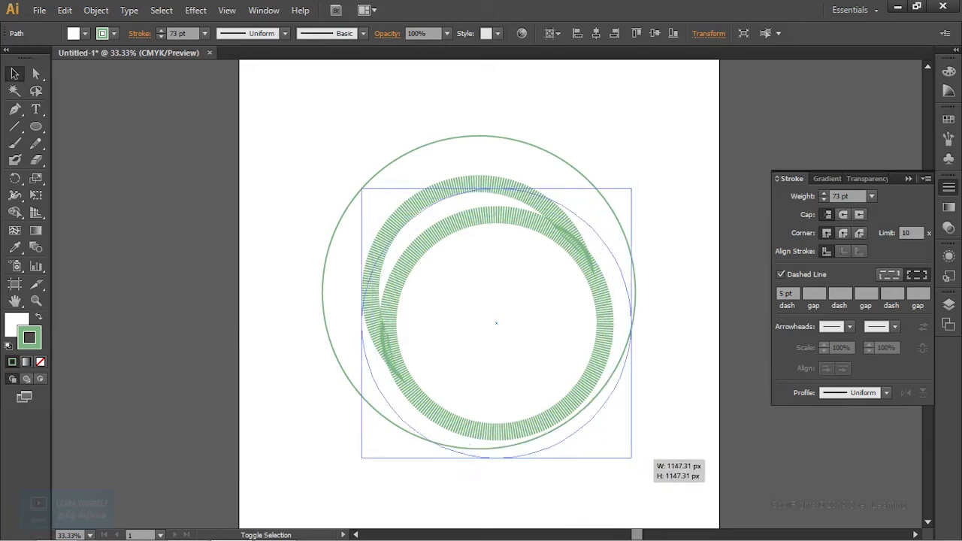
drag(638, 423, 609, 387)
click(596, 33)
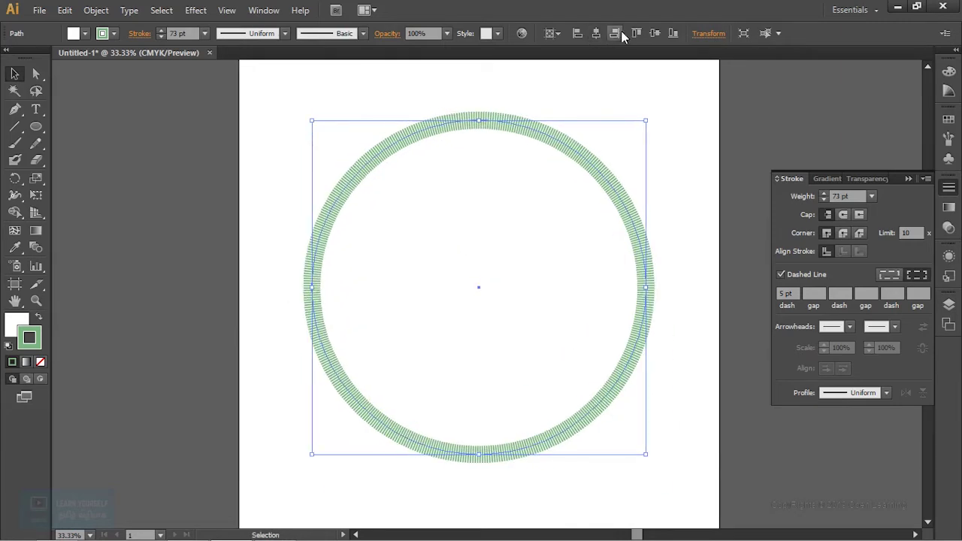
click(655, 33)
drag(645, 459, 620, 434)
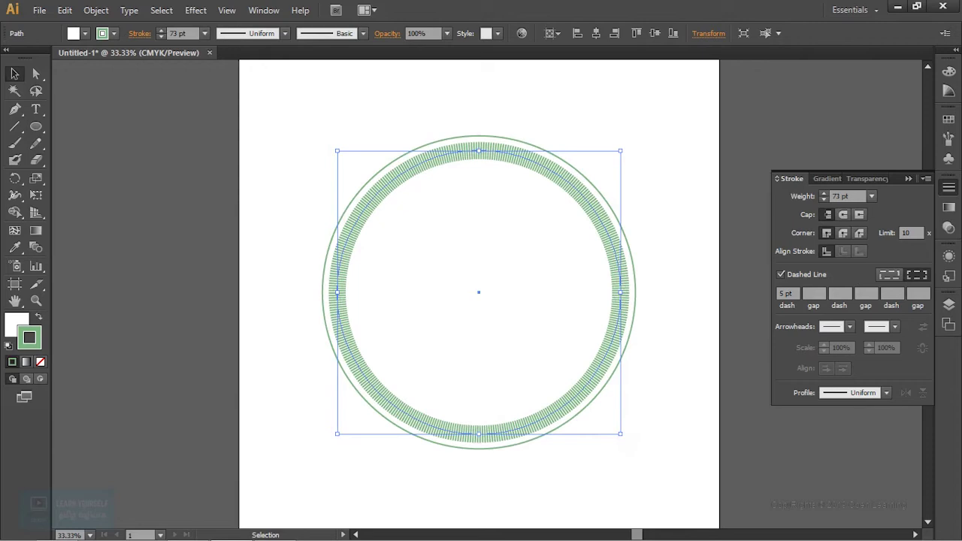
- Revert the trials and place the copied ring offset down and to the right
key(a)
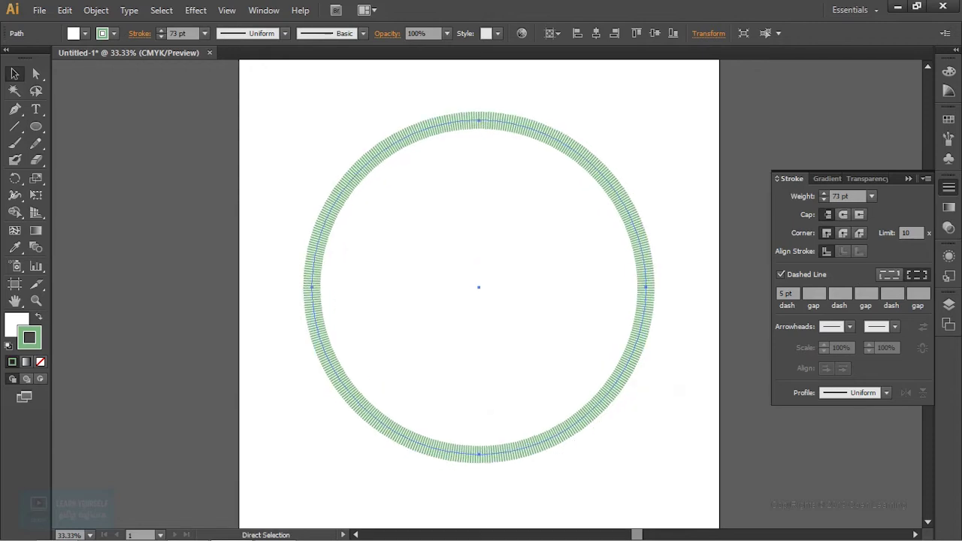
key(ctrl+z)
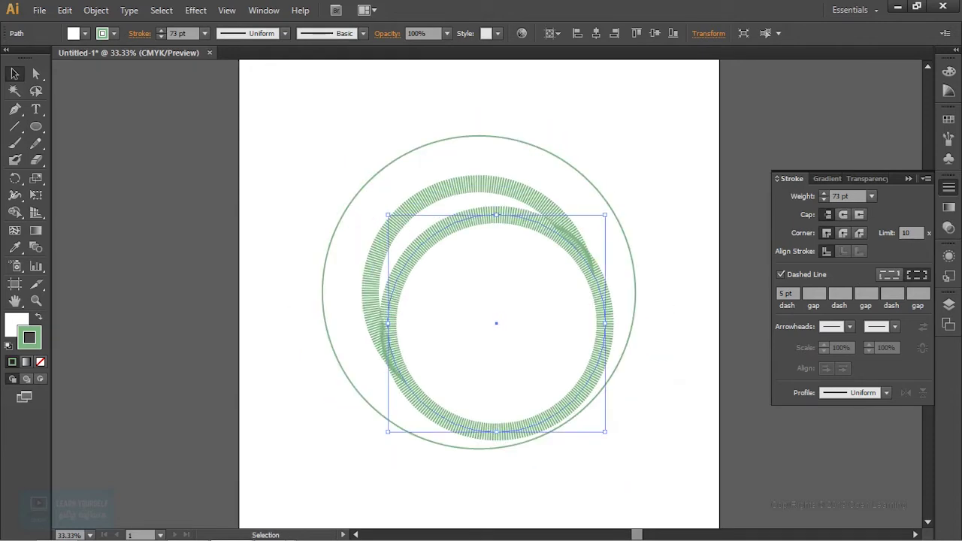
drag(594, 383, 630, 442)
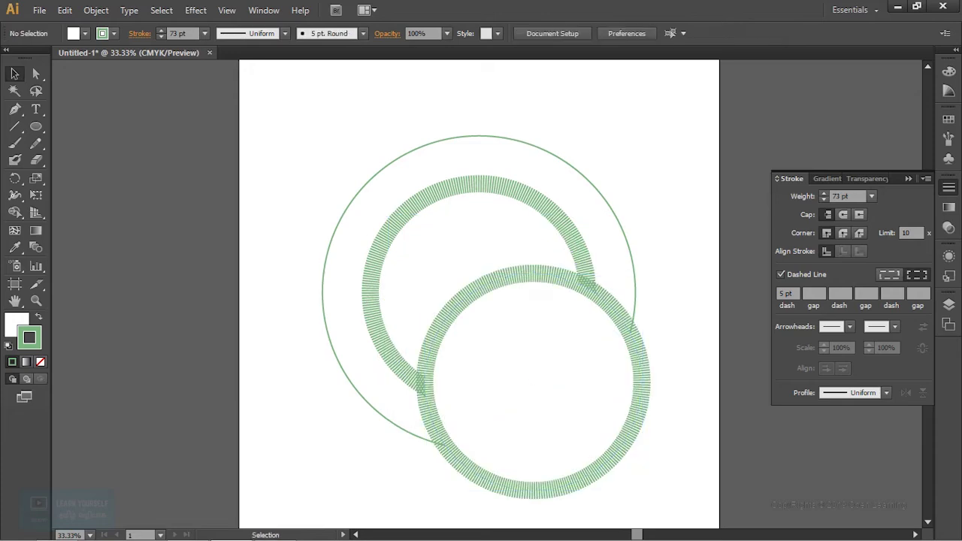
drag(636, 432, 614, 424)
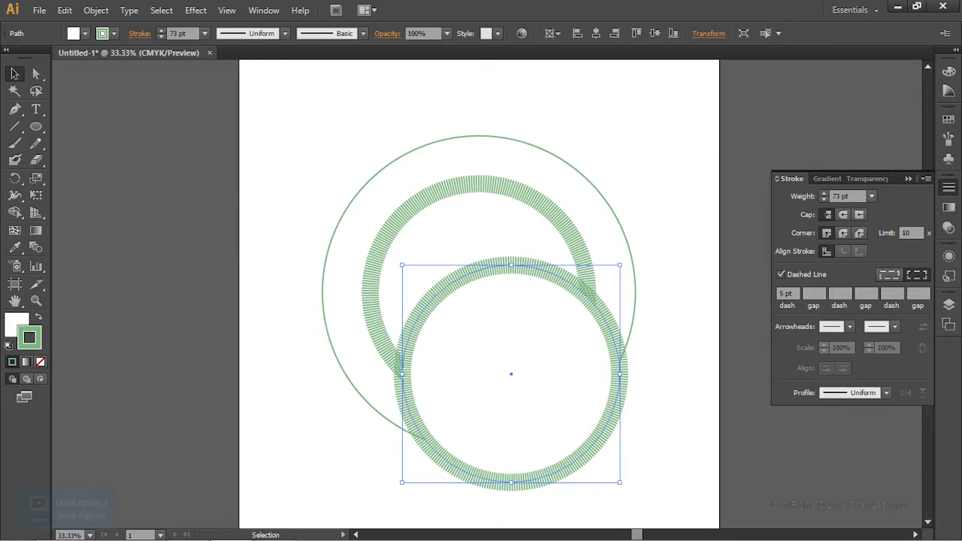
click(16, 322)
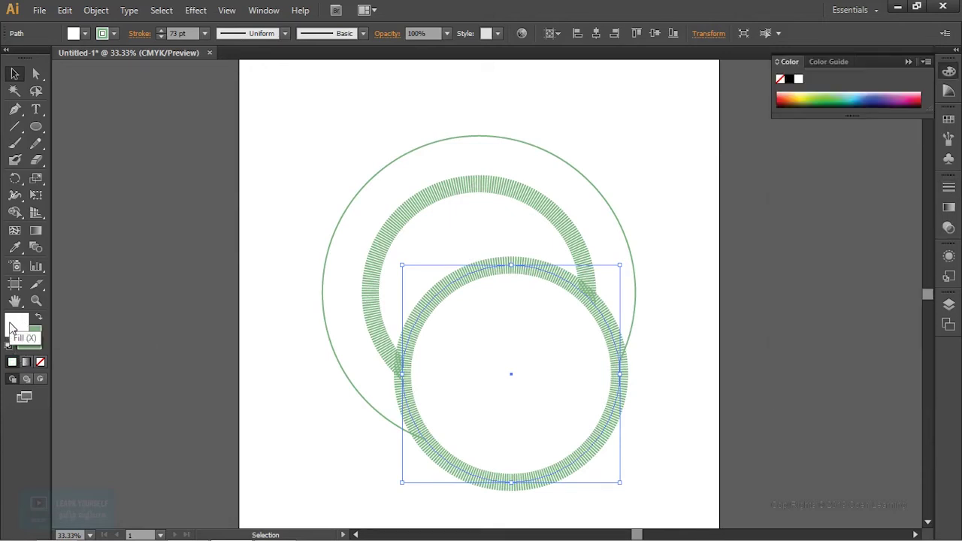
- Remove the white fill from both dashed rings and the outer circle
click(41, 362)
key(ctrl+z)
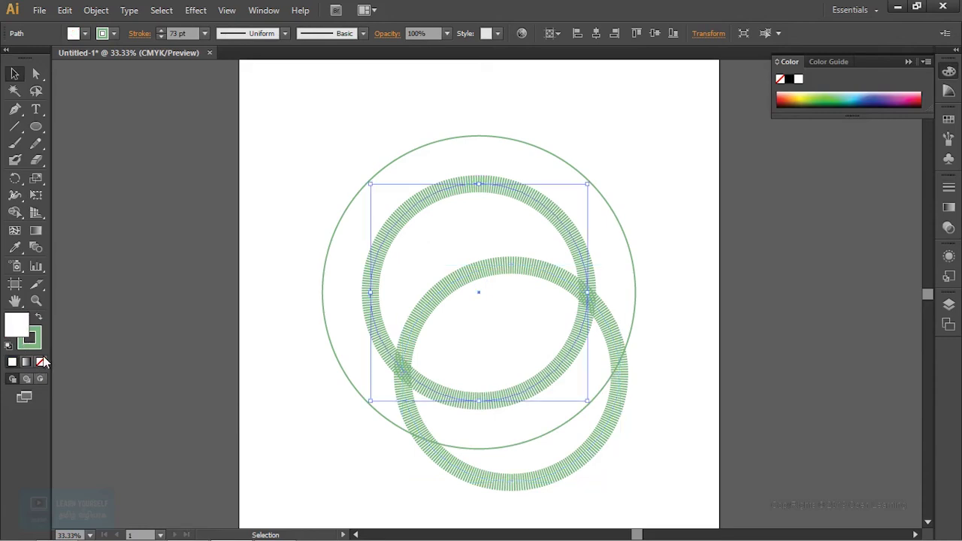
click(40, 361)
click(635, 271)
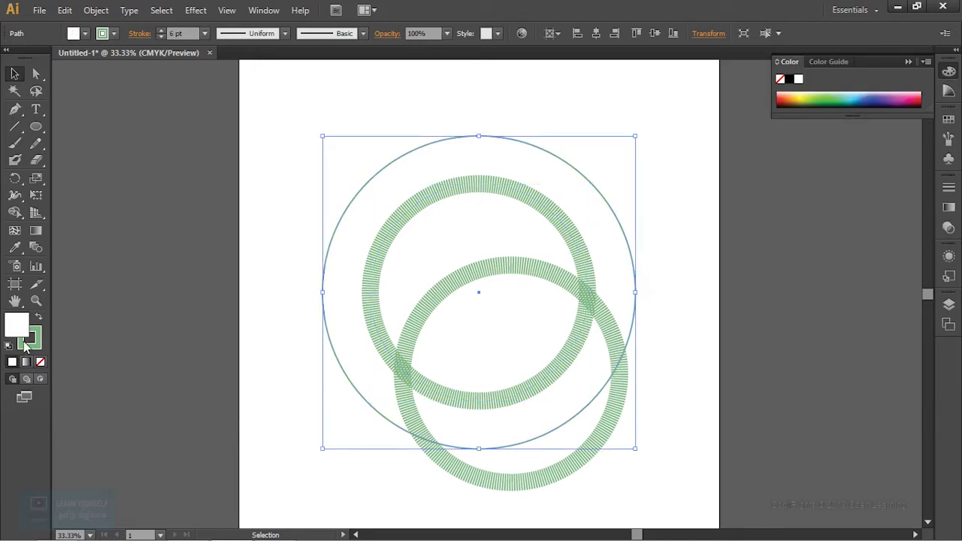
click(40, 362)
key(ctrl+shift+a)
- Enlarge the lower hatched ring and centre it concentrically with the other circles
click(599, 444)
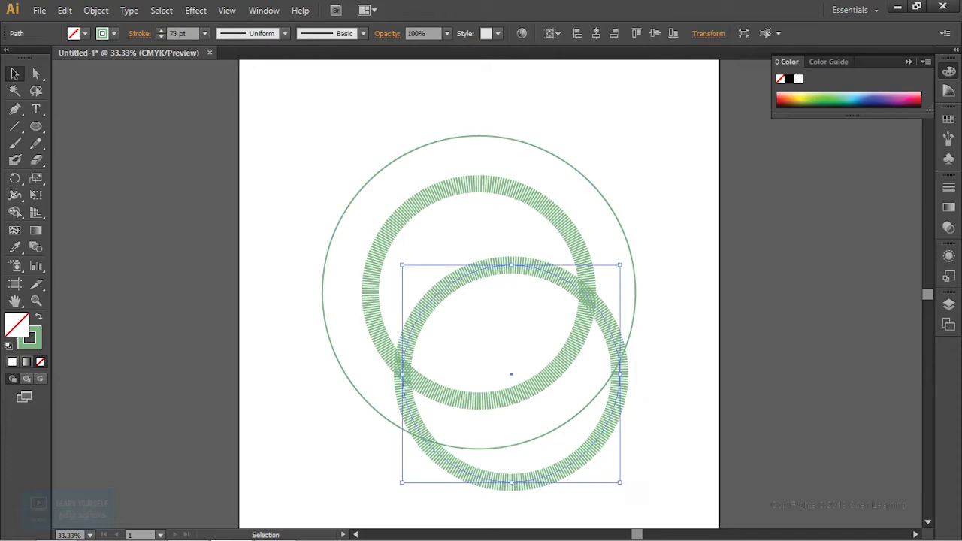
drag(621, 482, 640, 503)
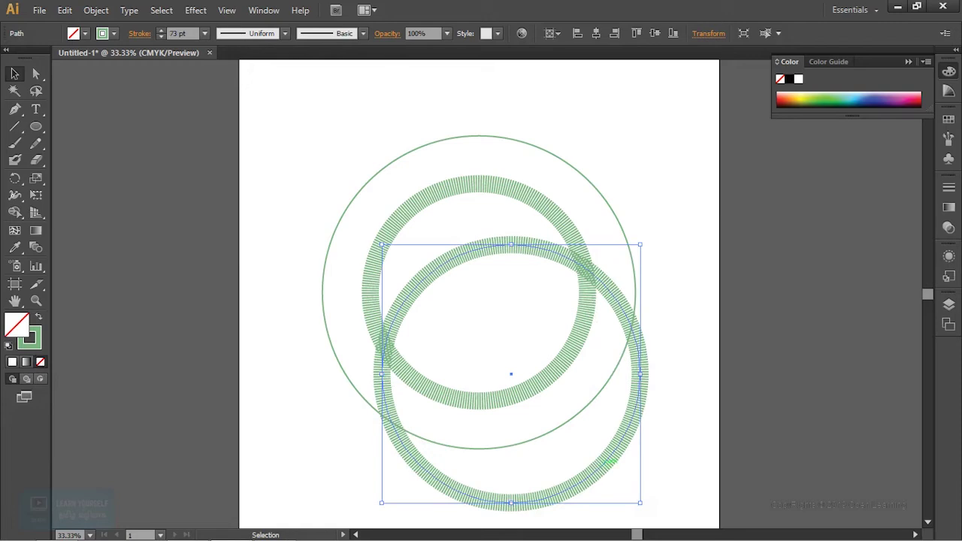
click(596, 33)
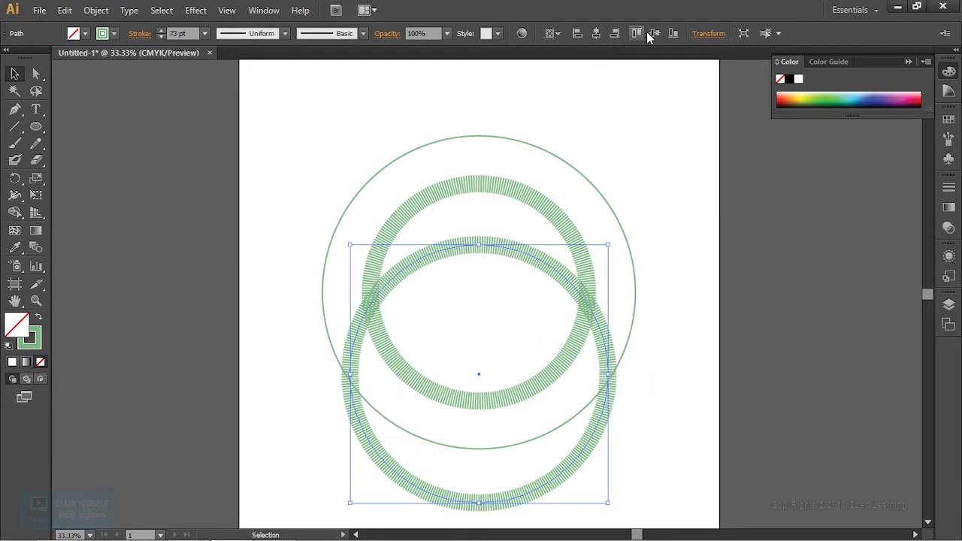
click(654, 33)
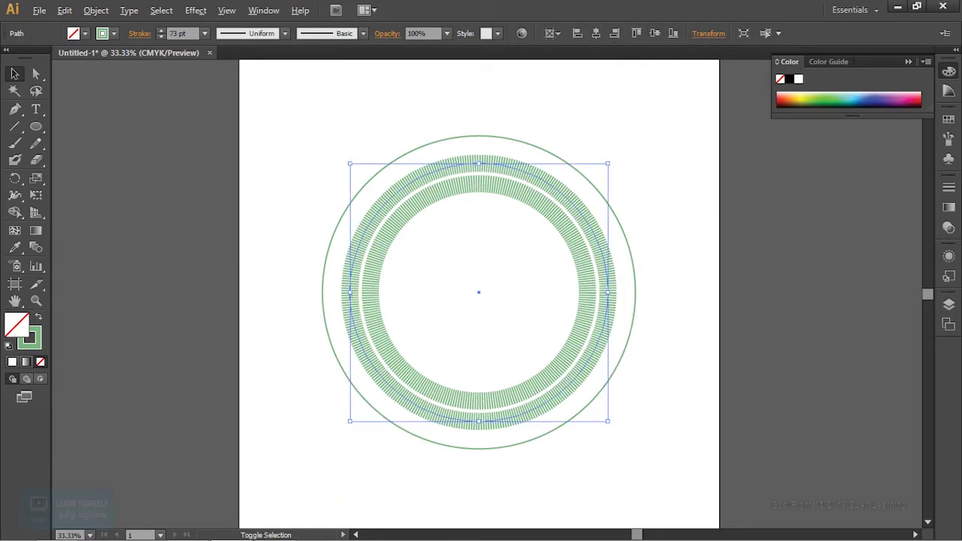
drag(608, 421, 615, 428)
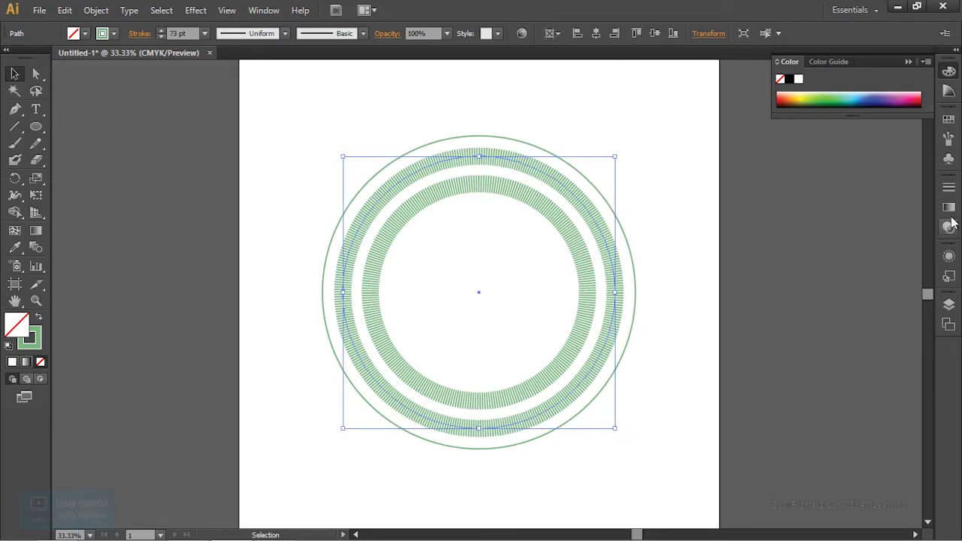
click(949, 187)
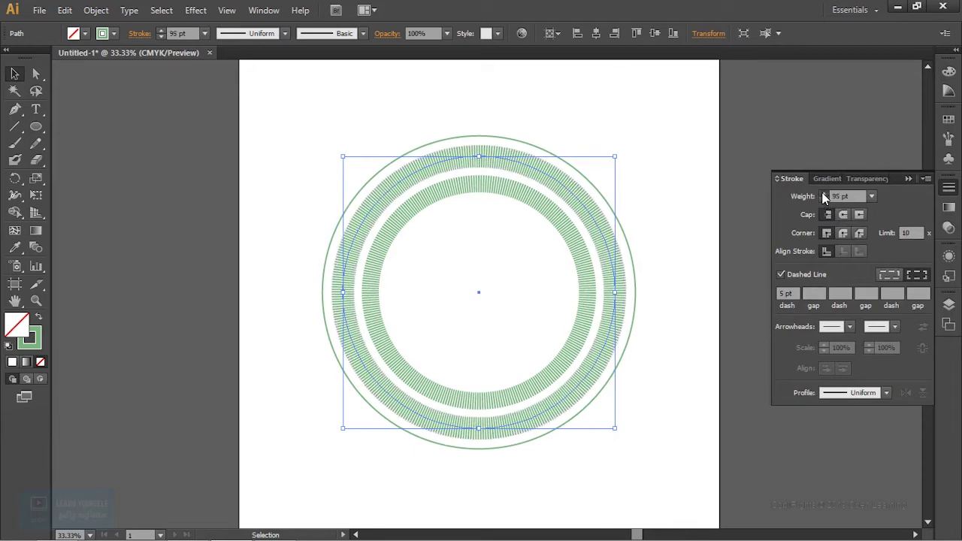
- Give the outer dashed ring a 107 pt stroke with 30 pt dashes and 30 pt gaps
drag(824, 195, 824, 194)
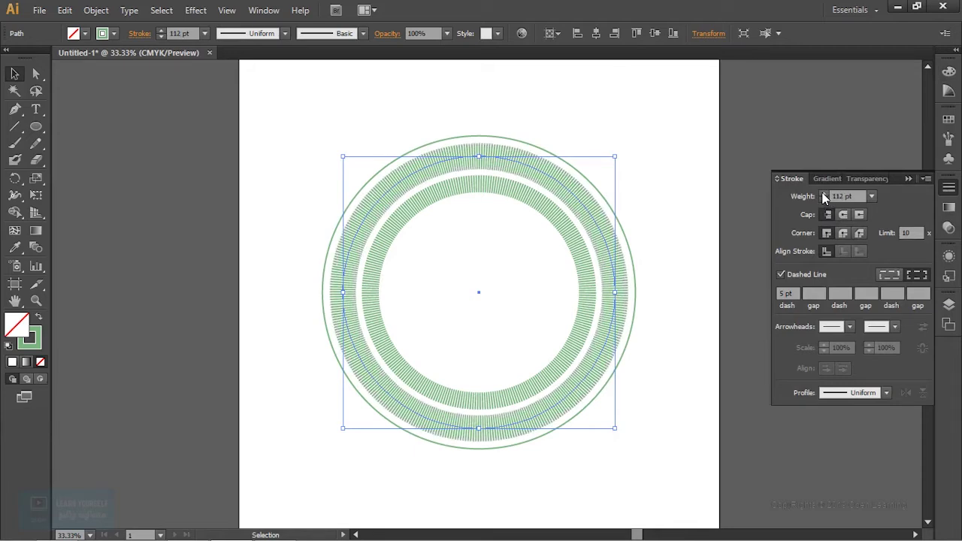
double_click(784, 294)
text(20)
key(Return)
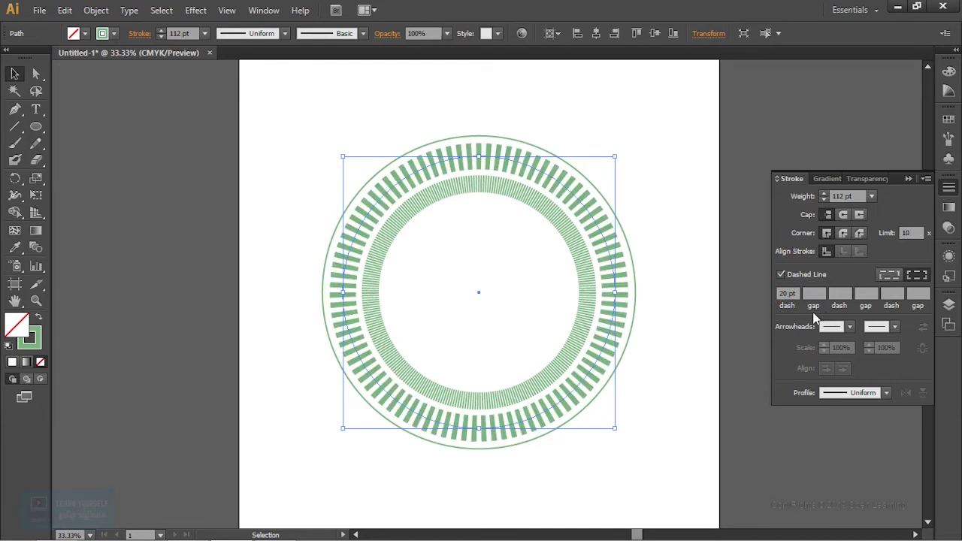
double_click(784, 293)
text(30)
key(Return)
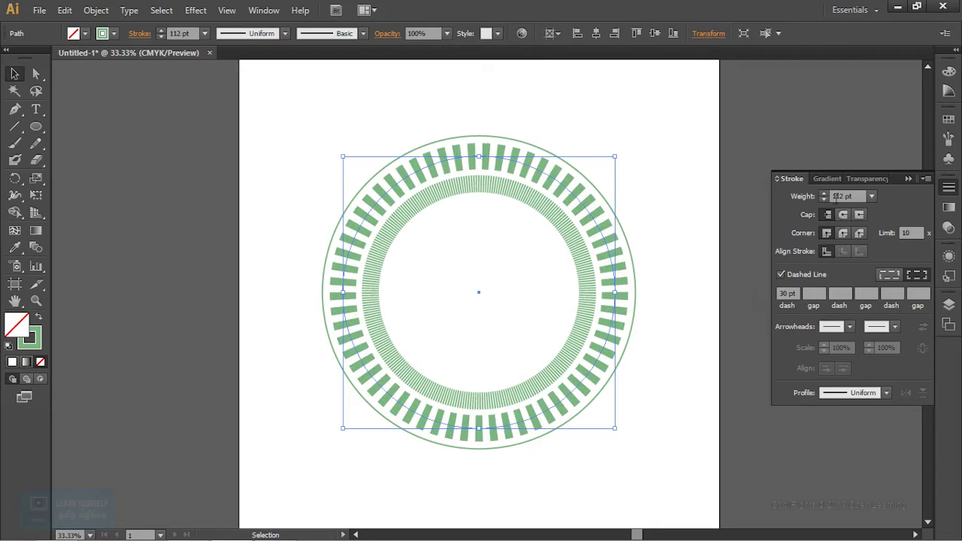
click(824, 200)
click(824, 194)
click(824, 193)
click(824, 193)
click(824, 193)
click(819, 293)
key(Return)
- Add a 5 pt second dash and 10 pt second gap to the ring's pattern, then deselect
click(840, 294)
text(3)
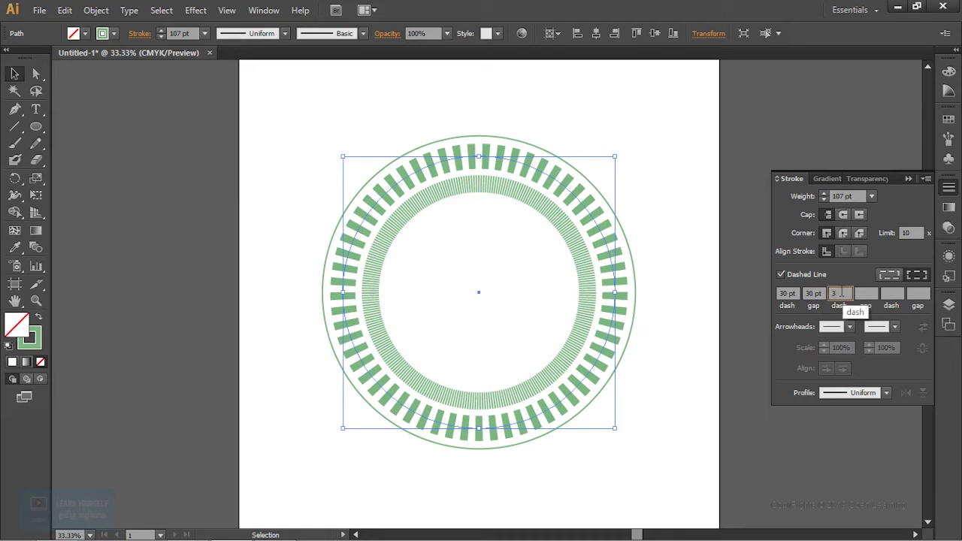
text(0)
key(Return)
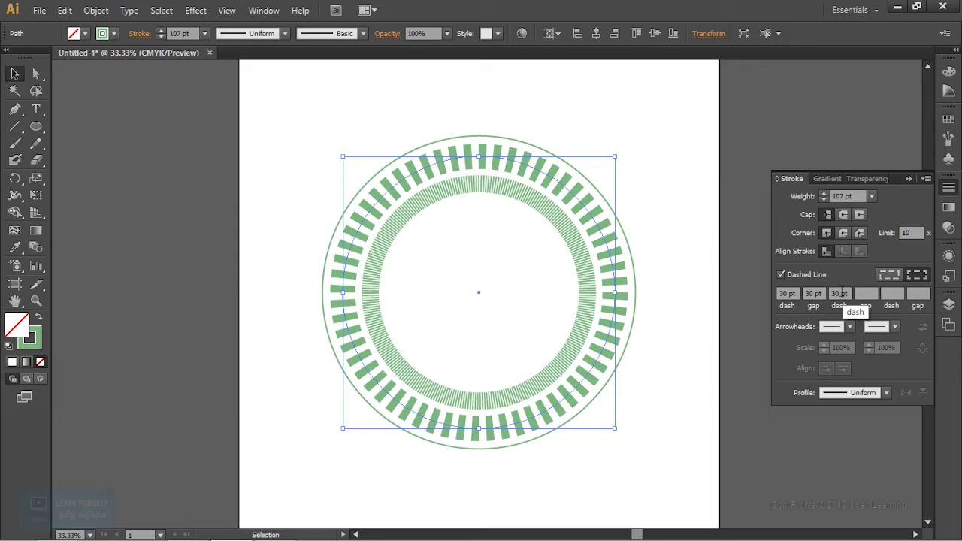
click(864, 295)
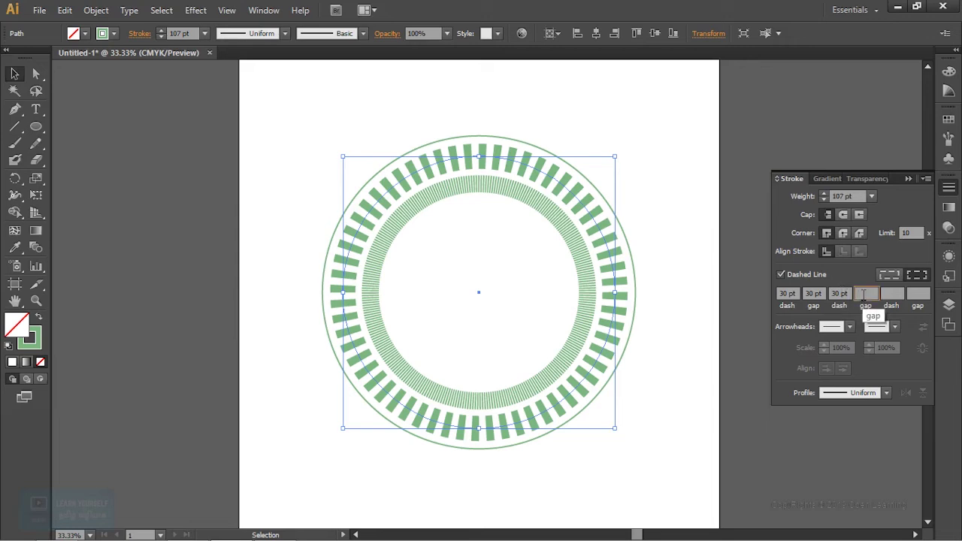
key(shift+Tab)
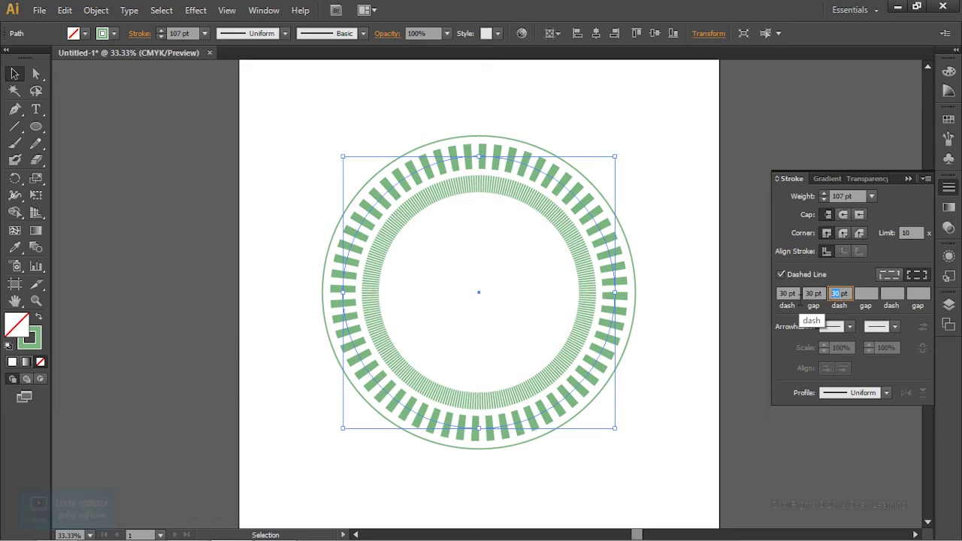
text(5)
key(Tab)
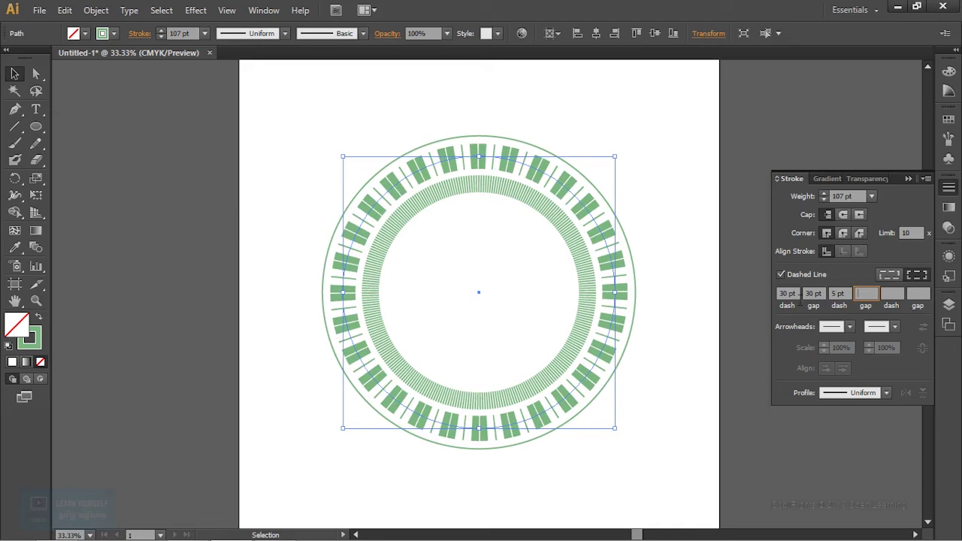
text(10)
key(Tab)
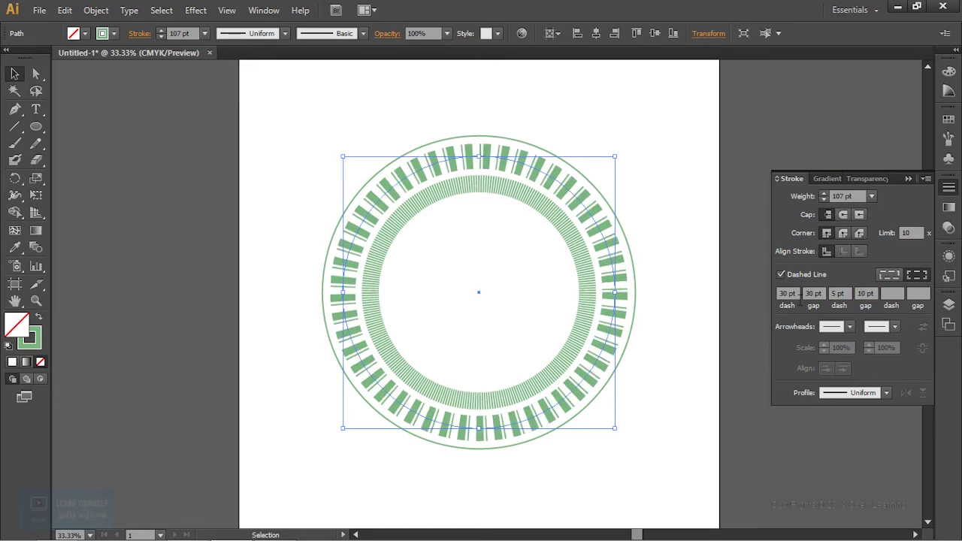
key(ctrl+shift+a)
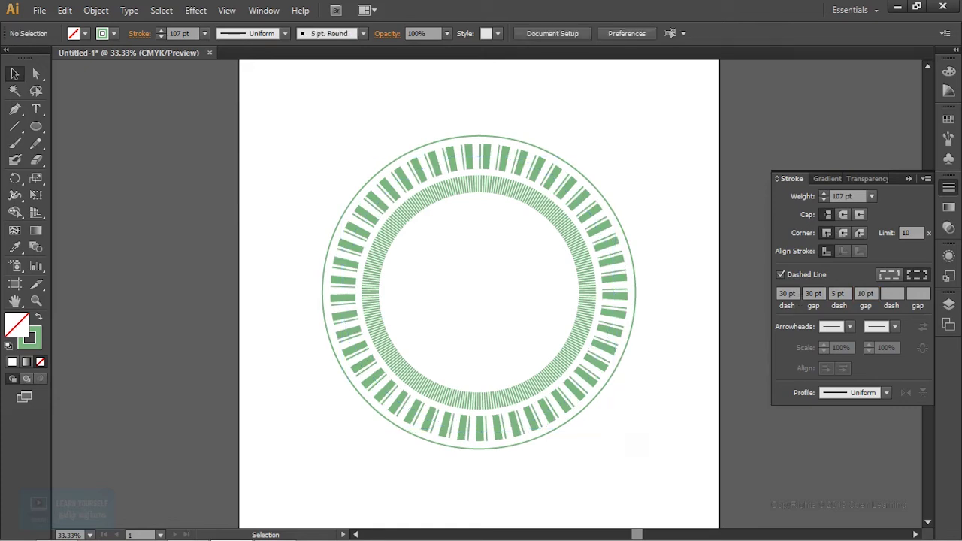
key(ctrl+plus)
key(ctrl+plus)
key(ctrl+minus)
key(ctrl+minus)
key(ctrl+plus)
drag(414, 226, 421, 301)
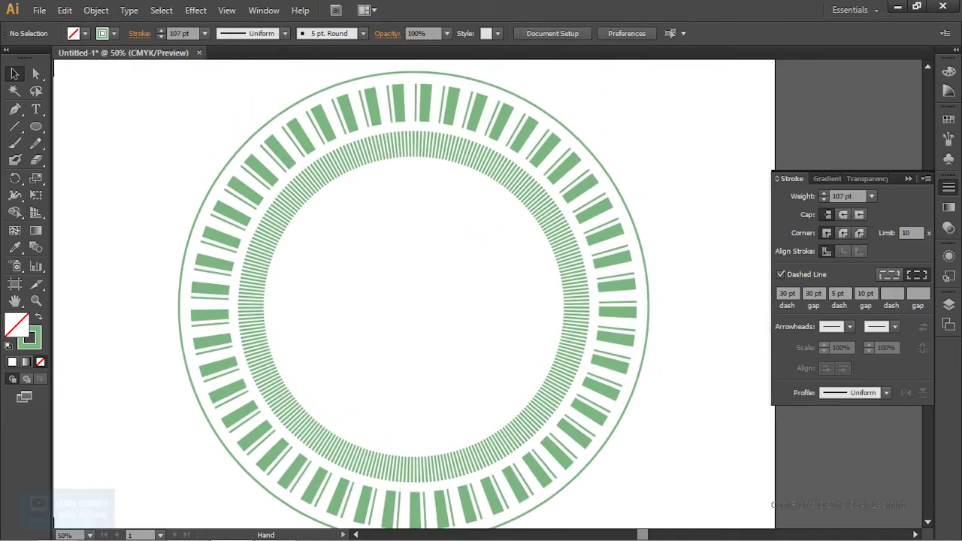
key(ctrl+minus)
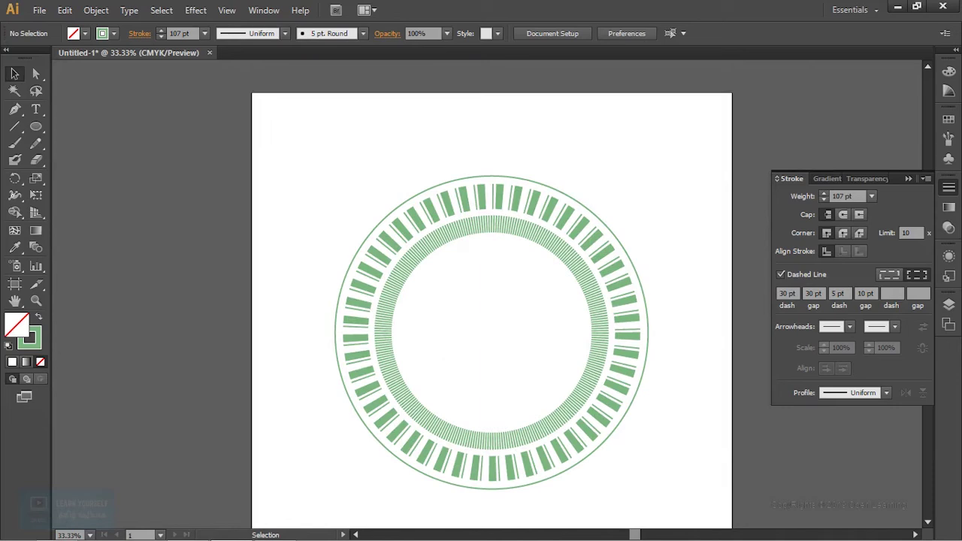
click(638, 388)
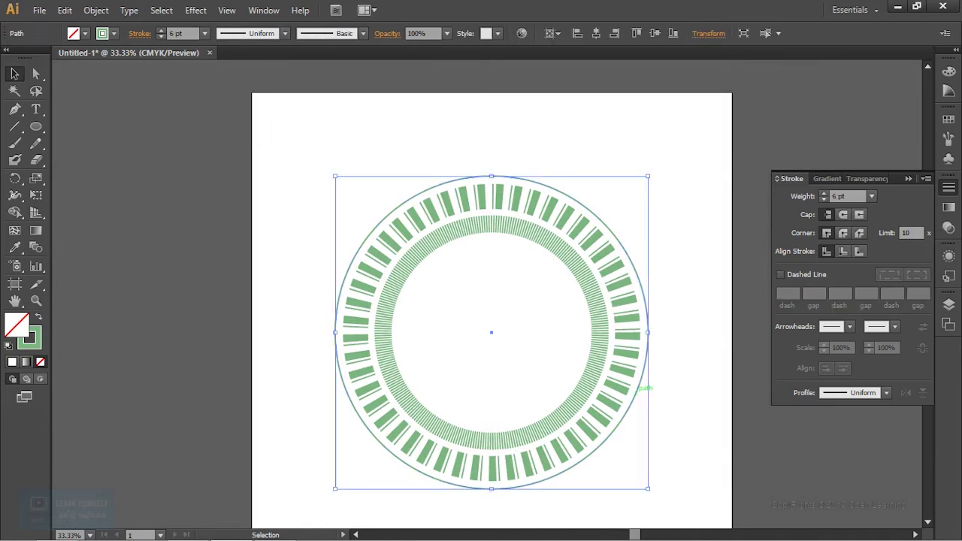
- Copy the outer circle, raise its stroke to 107 pt, and shrink it into a small donut
drag(638, 388, 633, 349)
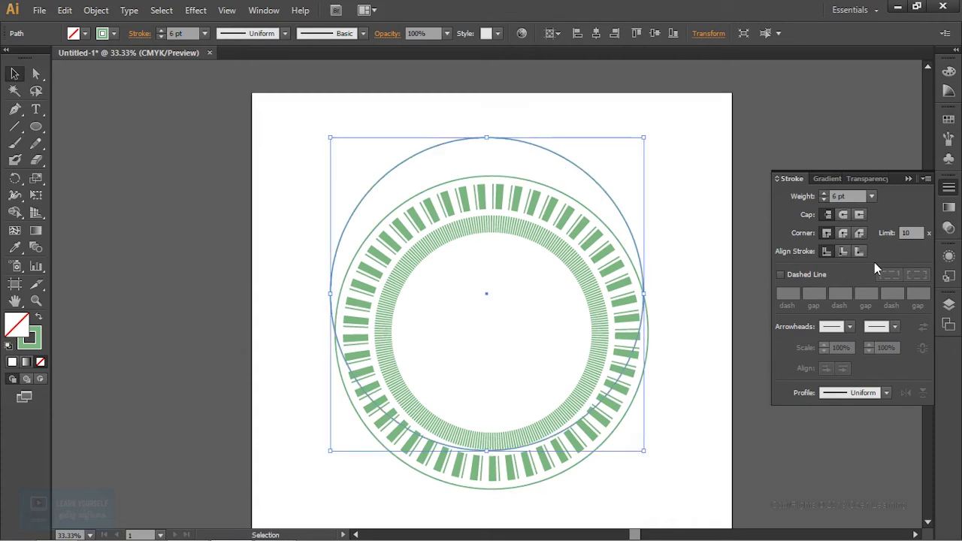
click(826, 194)
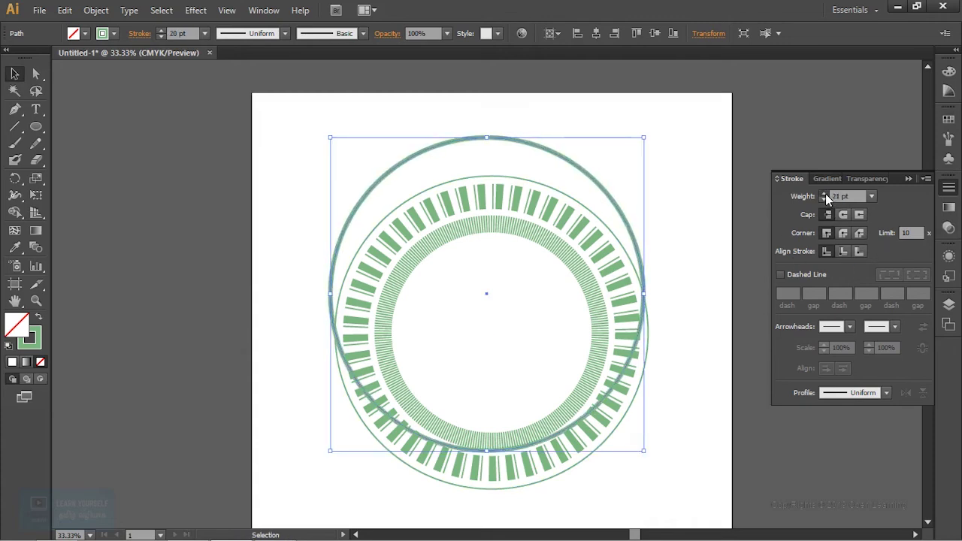
click(825, 193)
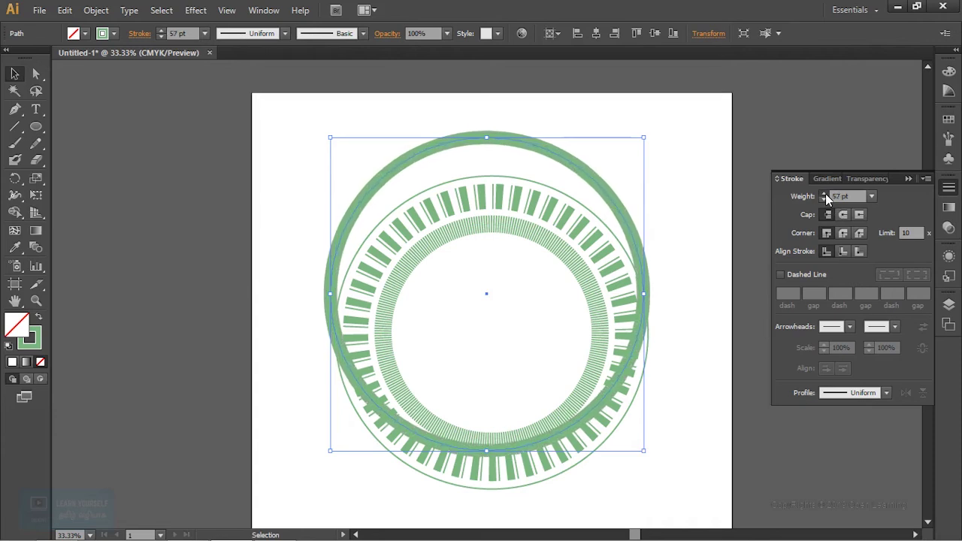
click(825, 193)
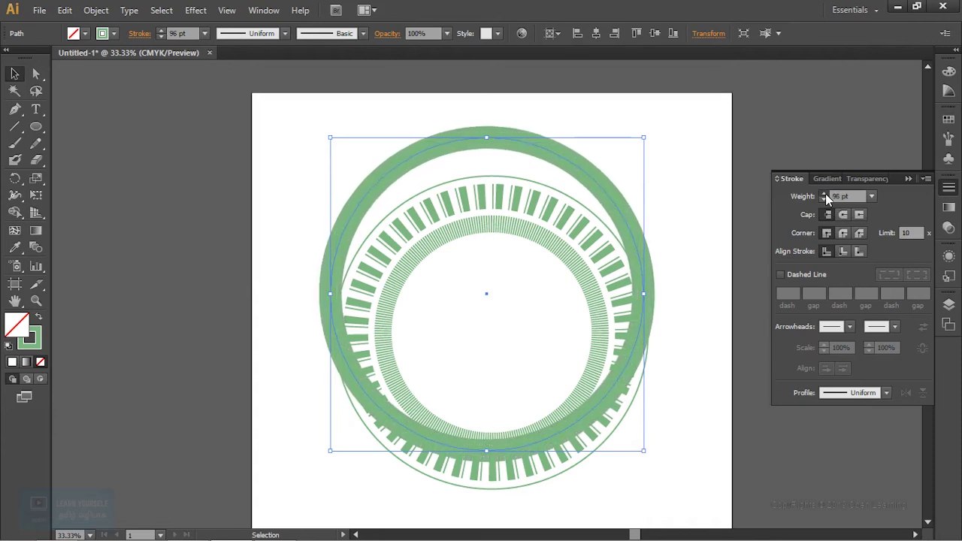
key(shift)
drag(643, 451, 424, 231)
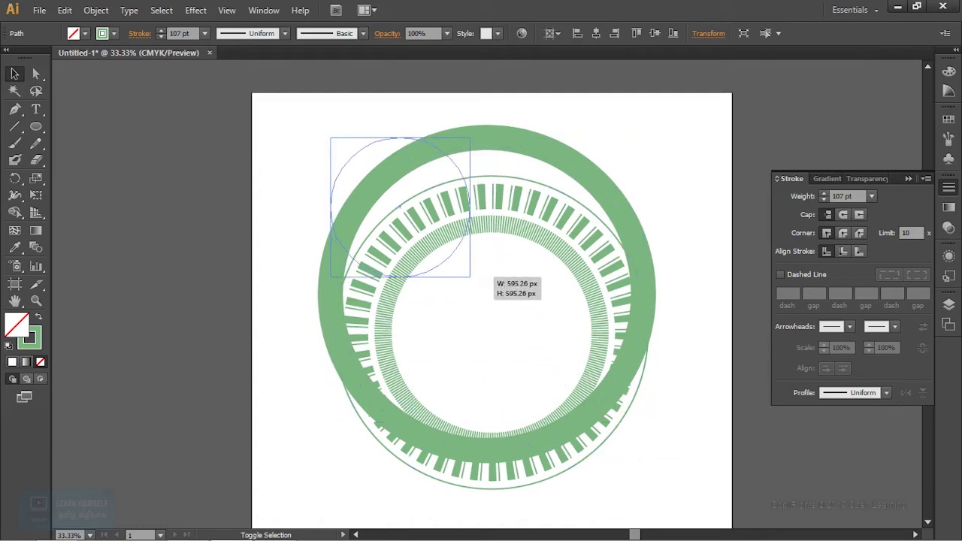
key(shift)
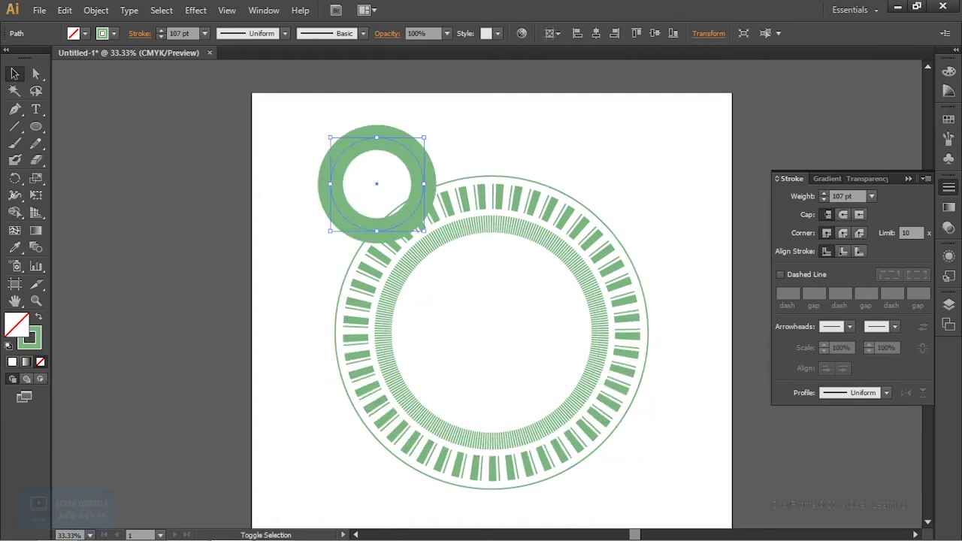
drag(425, 231, 396, 202)
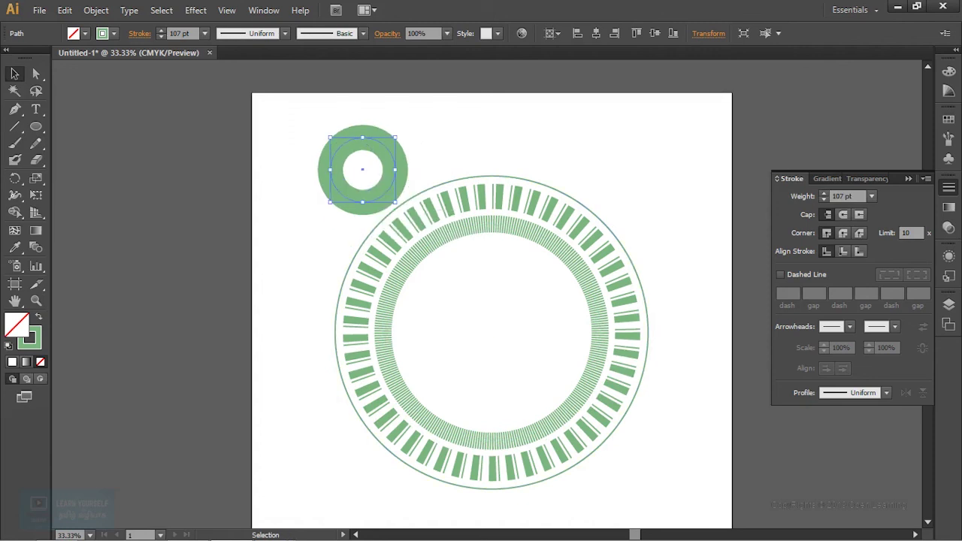
click(596, 34)
- Scale the centre ring down into a small, nearly solid green donut
click(659, 35)
click(654, 362)
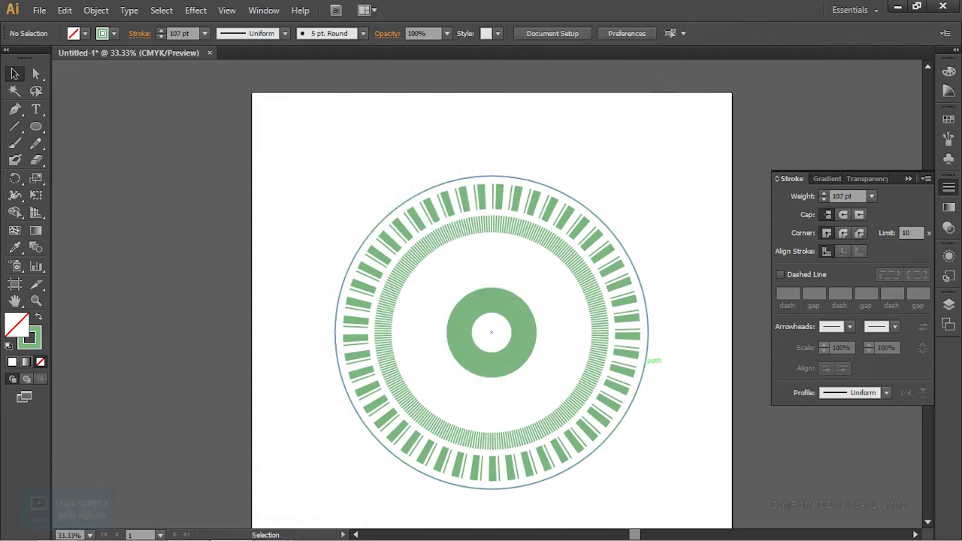
key(ctrl+equal)
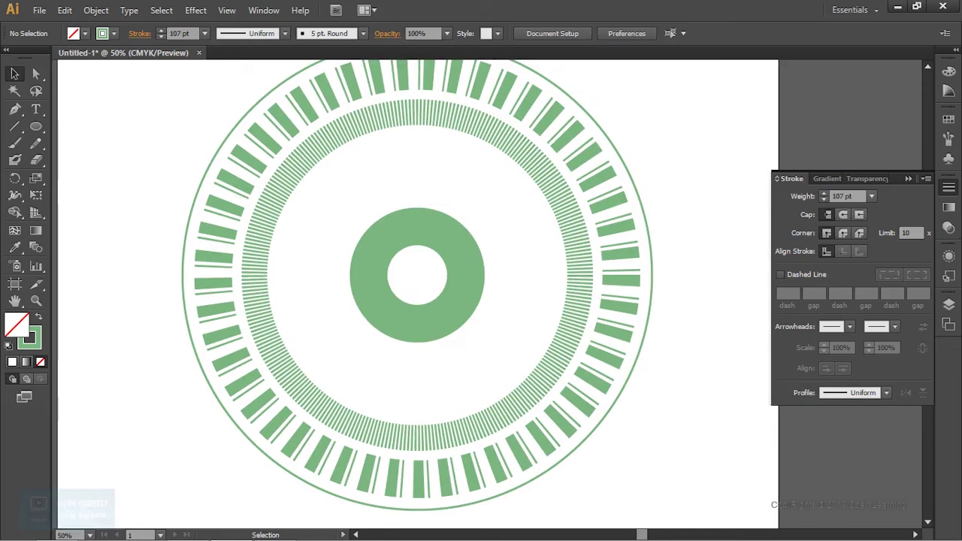
click(445, 316)
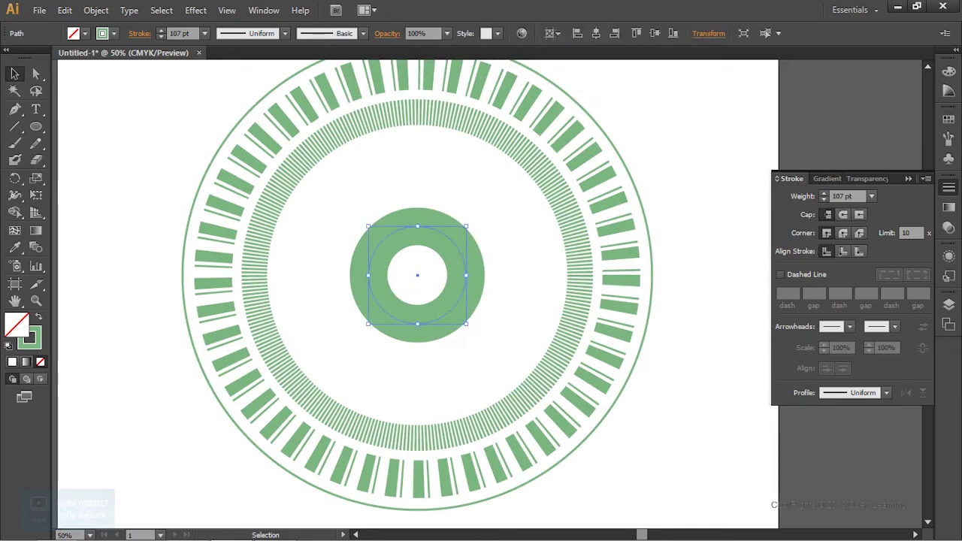
drag(467, 324, 453, 308)
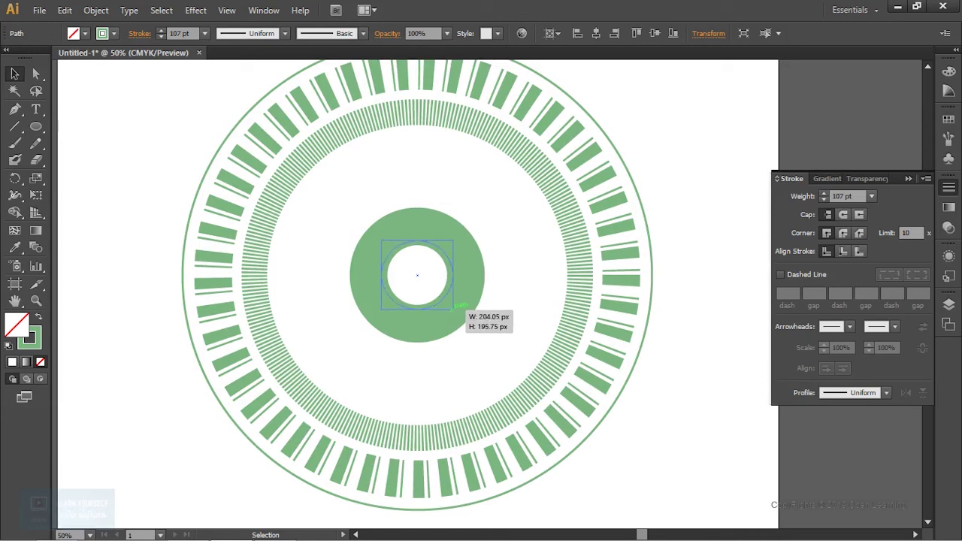
drag(465, 321, 417, 276)
key(ctrl+shift+a)
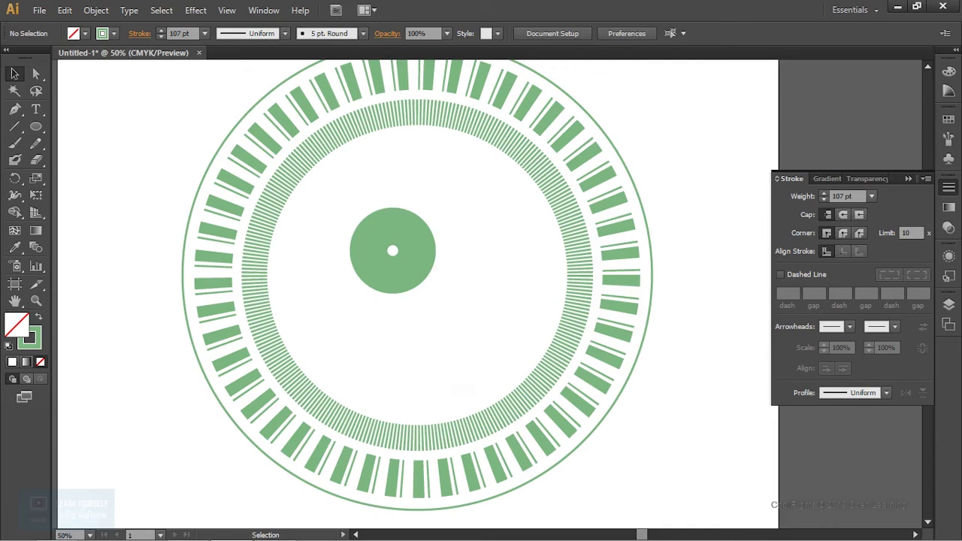
- Centre the small donut horizontally and vertically in the badge
click(417, 261)
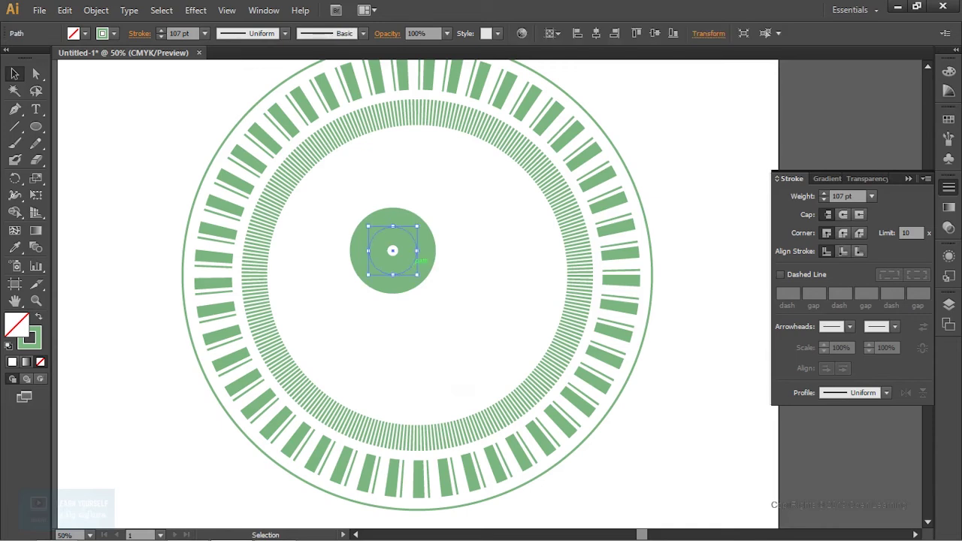
click(596, 33)
click(652, 34)
key(ctrl+shift+a)
key(ctrl+0)
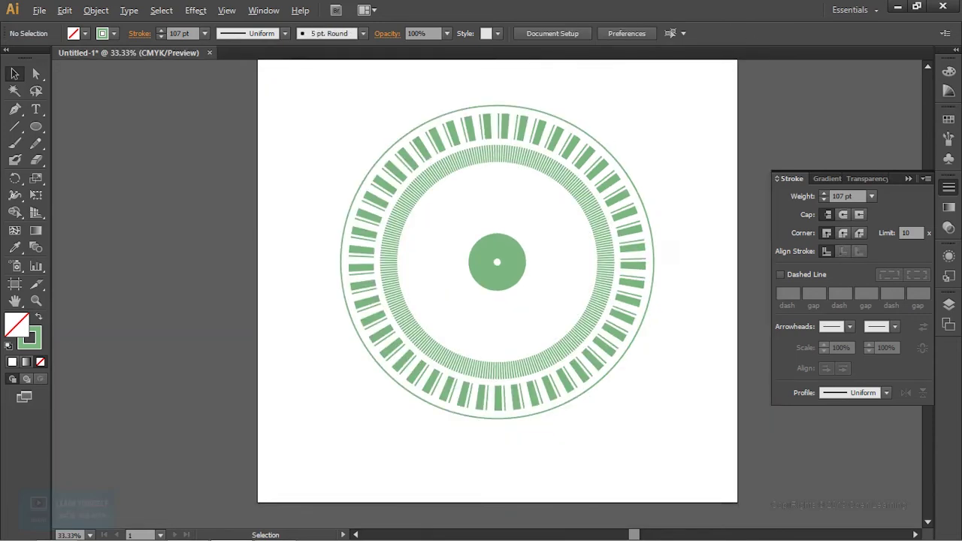
key(ctrl+equal)
mouse_move(419, 275)
mouse_down()
mouse_move(524, 332)
mouse_move(452, 313)
mouse_up()
- Copy the thin outer ring, scale it down, and centre it on the donut
click(678, 248)
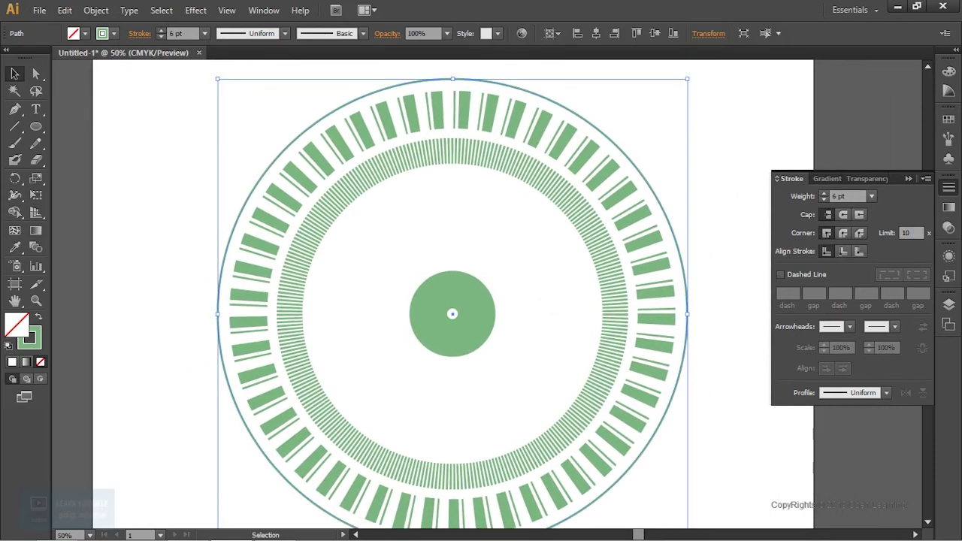
drag(452, 313, 486, 294)
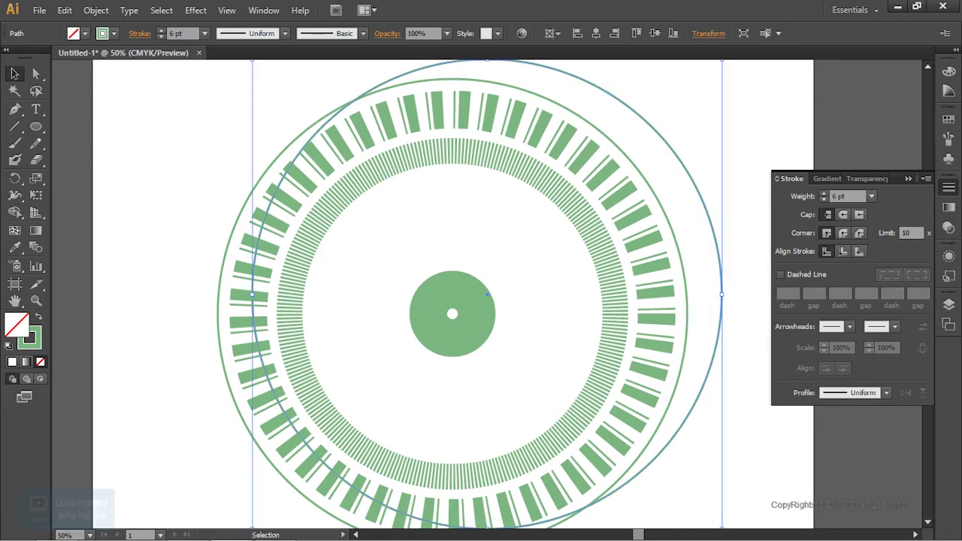
scroll(486, 294, down, 3)
mouse_move(721, 461)
mouse_down()
mouse_move(576, 385)
mouse_move(590, 394)
mouse_up()
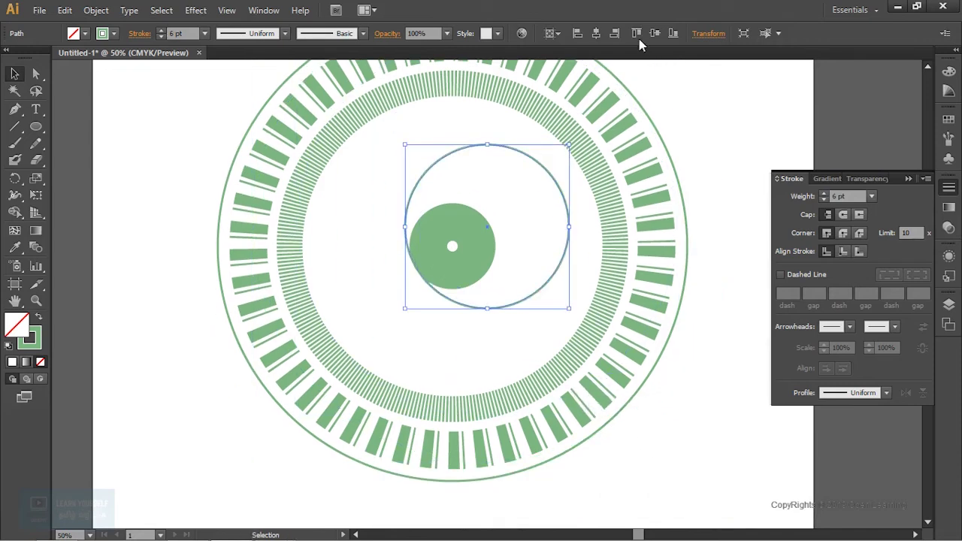
click(596, 33)
click(654, 34)
key(ctrl+shift+a)
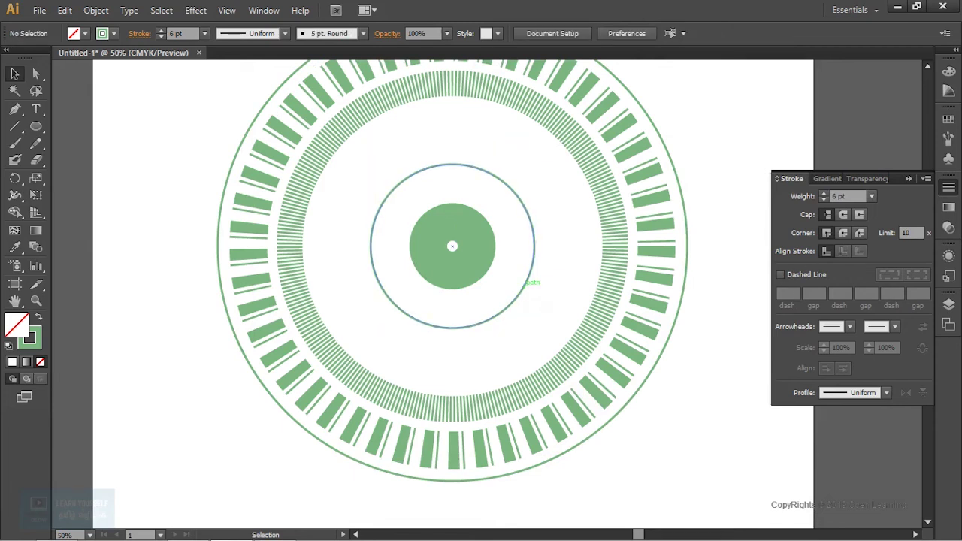
- Reduce the new inner circle's stroke weight to 1 pt
click(526, 280)
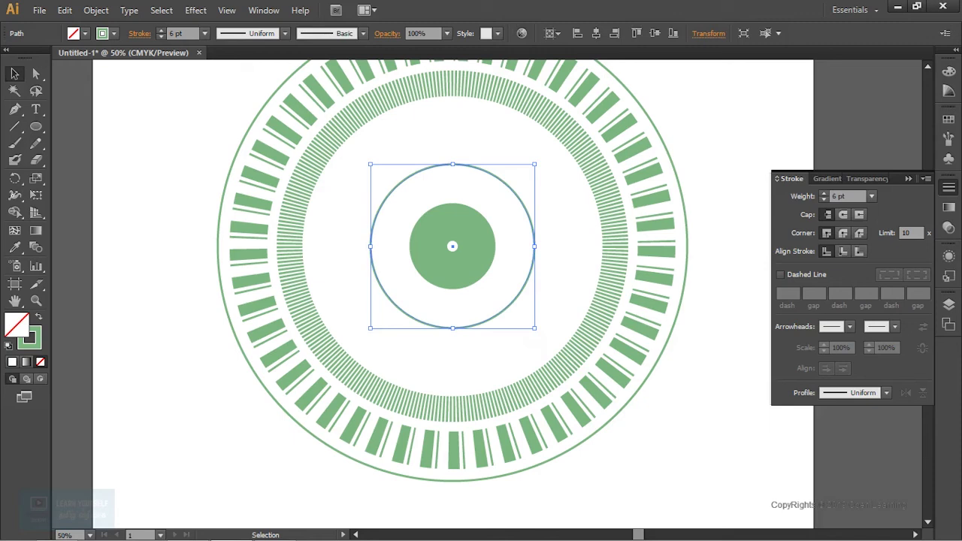
click(824, 200)
click(824, 200)
click(824, 200)
key(ctrl+shift+a)
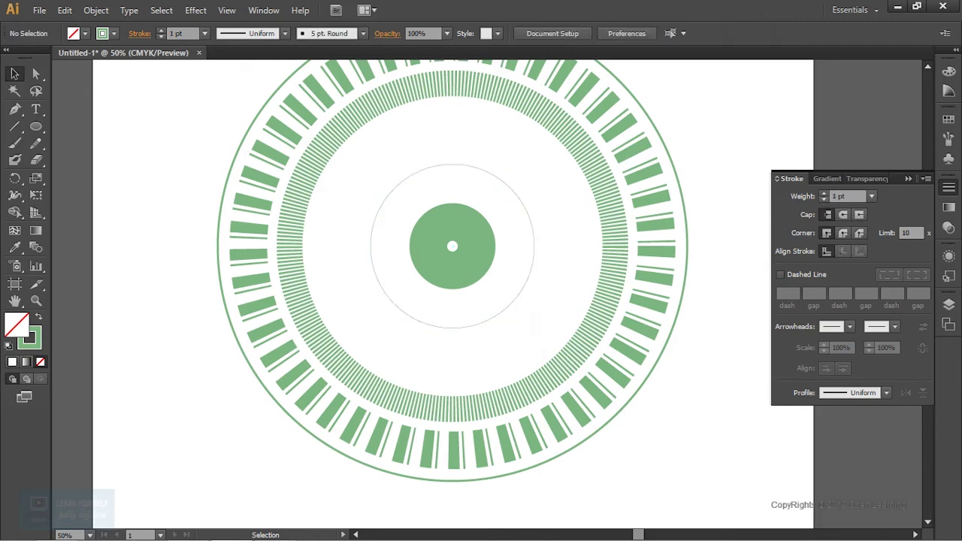
- Add a larger copy of the 1 pt guide circle, centred around the donut
click(522, 287)
key(a)
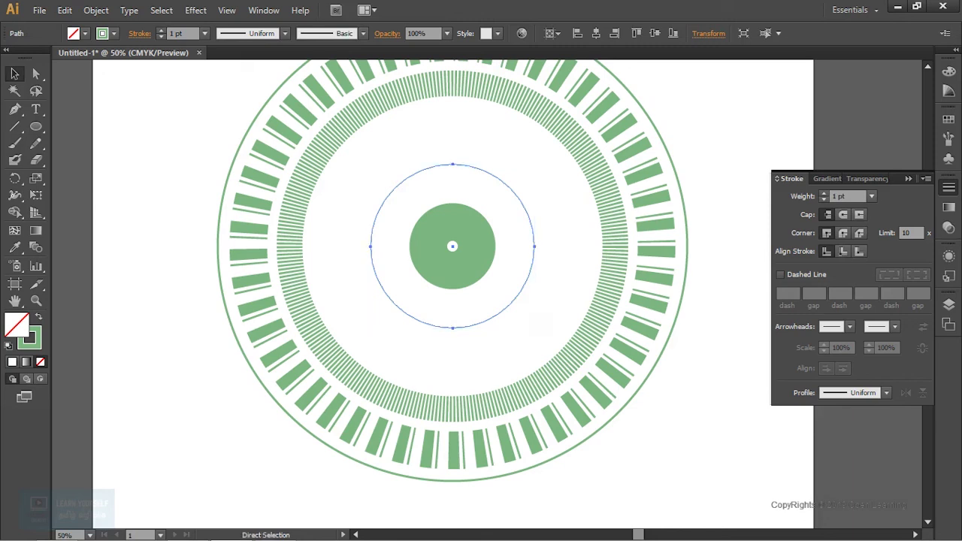
drag(452, 245, 487, 294)
drag(569, 365, 610, 418)
click(654, 33)
key(ctrl+shift+a)
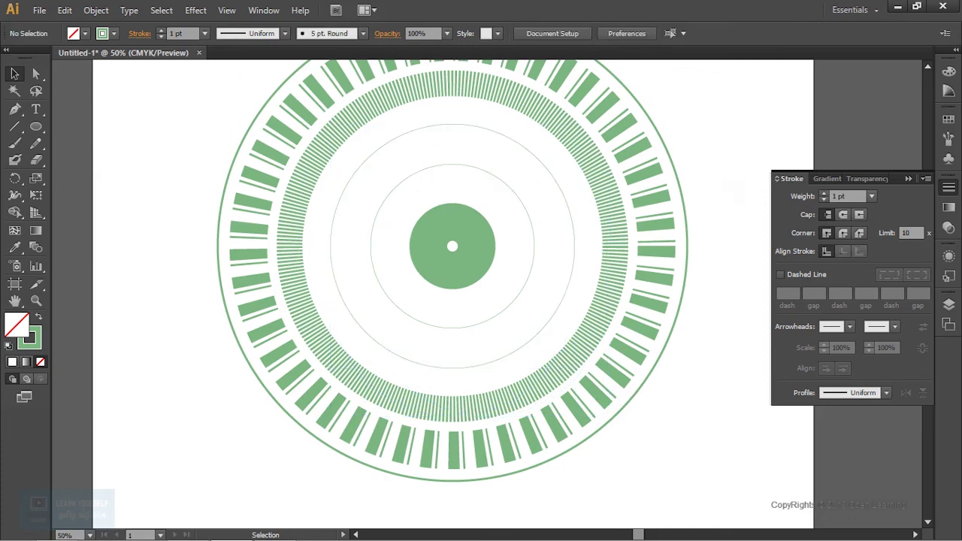
key(ctrl+minus)
key(ctrl+equal)
mouse_move(451, 248)
mouse_down()
mouse_move(387, 326)
mouse_move(387, 275)
mouse_up()
key(ctrl+equal)
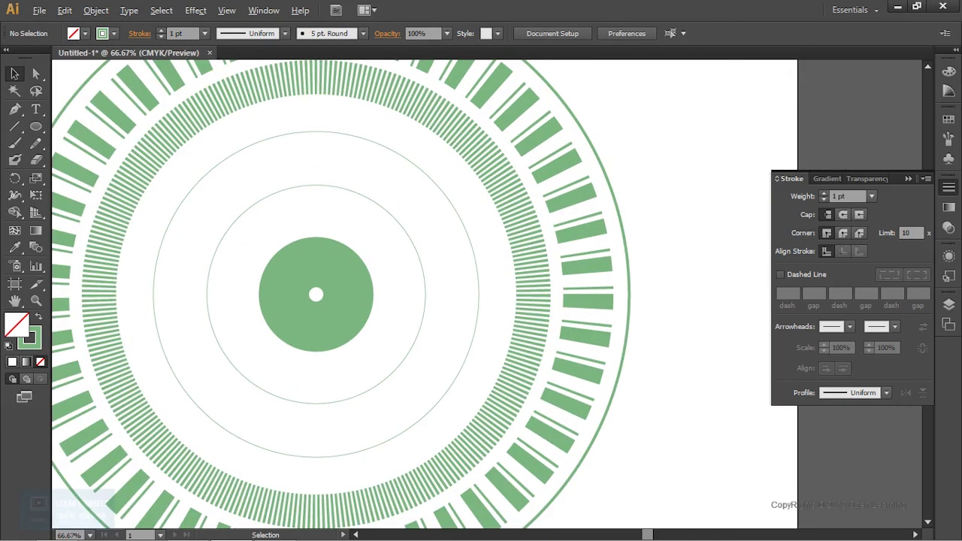
- Copy the bold dashed ring, shrink it around its centre, and centre it horizontally
drag(316, 294, 429, 292)
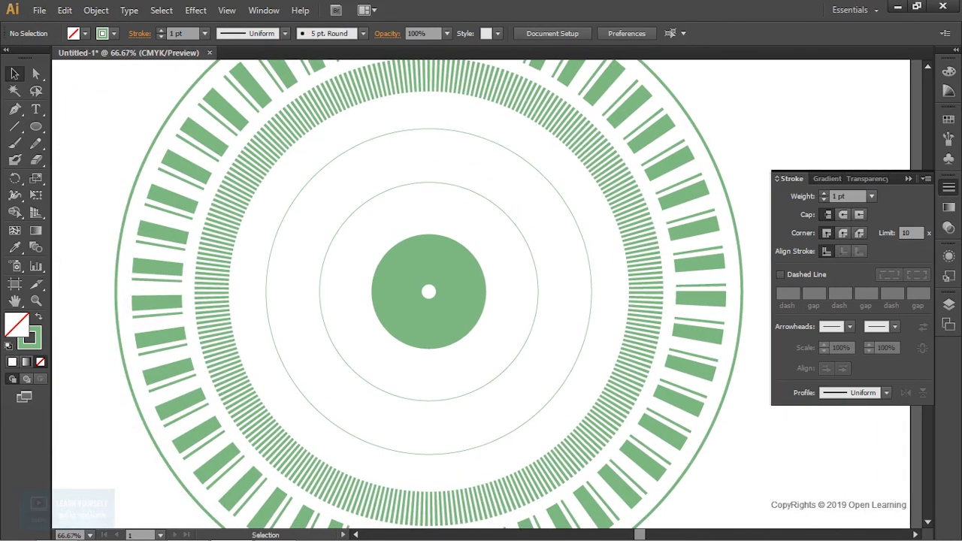
click(677, 161)
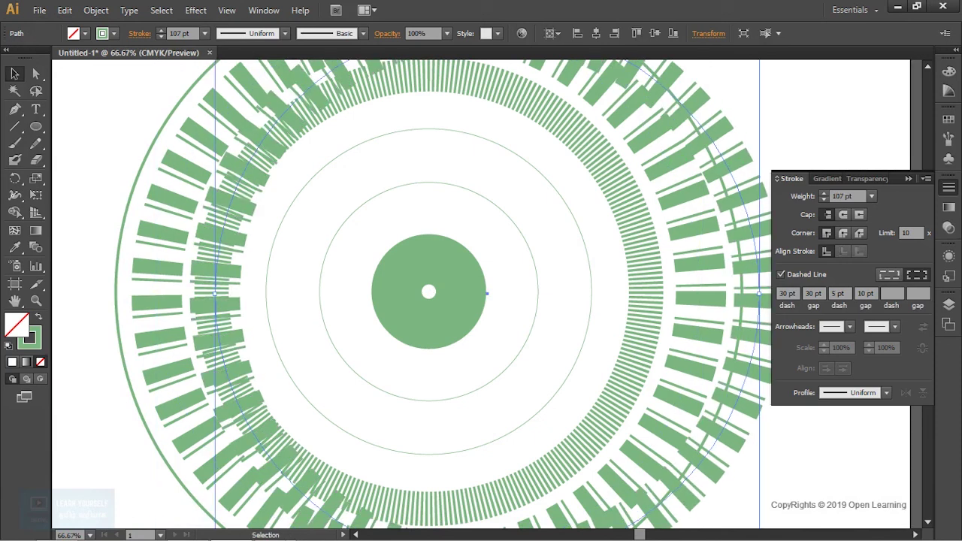
key(ctrl+minus)
key(ctrl+minus)
key(ctrl+minus)
drag(705, 364, 657, 318)
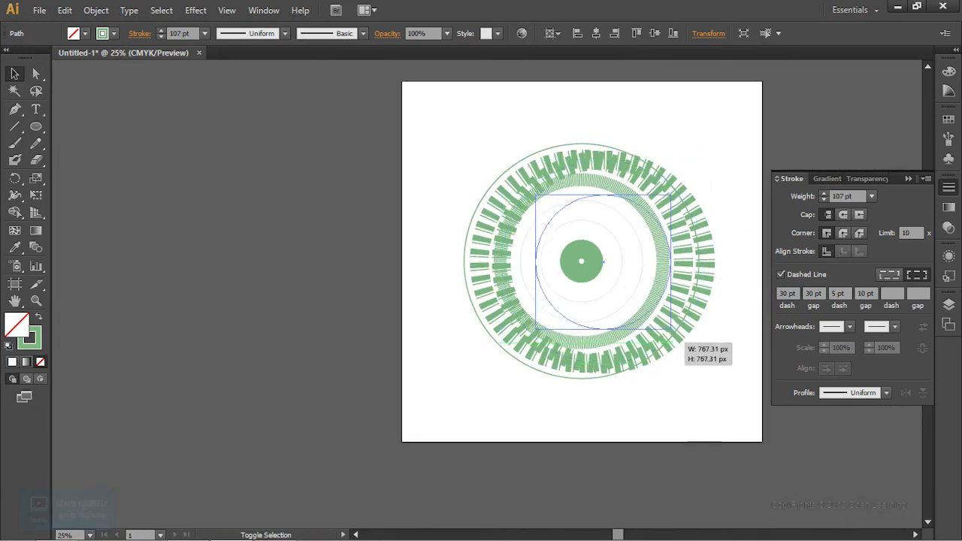
click(596, 34)
key(ctrl+shift+a)
- Shrink the inner dashed ring further so it sits inside the guide circles
key(ctrl+plus)
key(ctrl+plus)
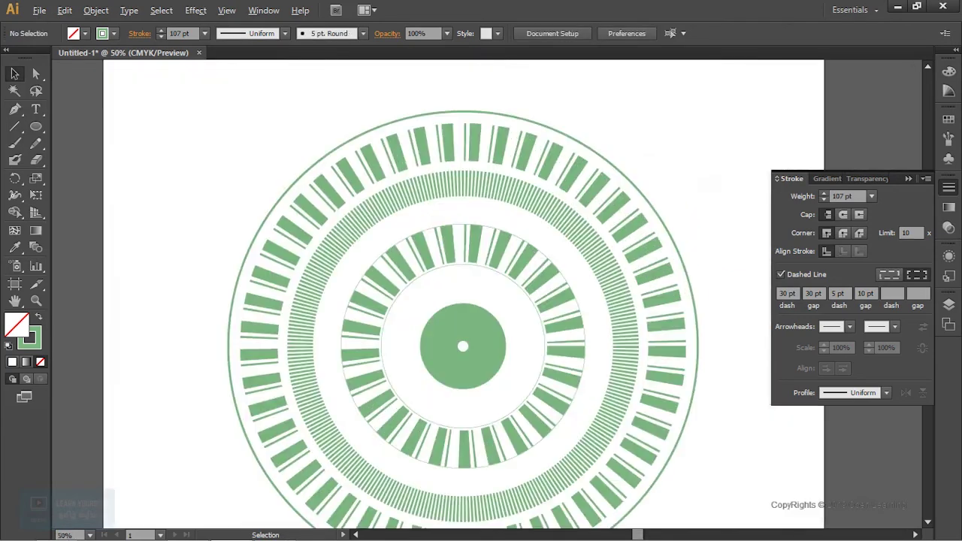
key(ctrl+plus)
mouse_move(391, 391)
mouse_down()
mouse_move(413, 290)
mouse_move(422, 306)
mouse_up()
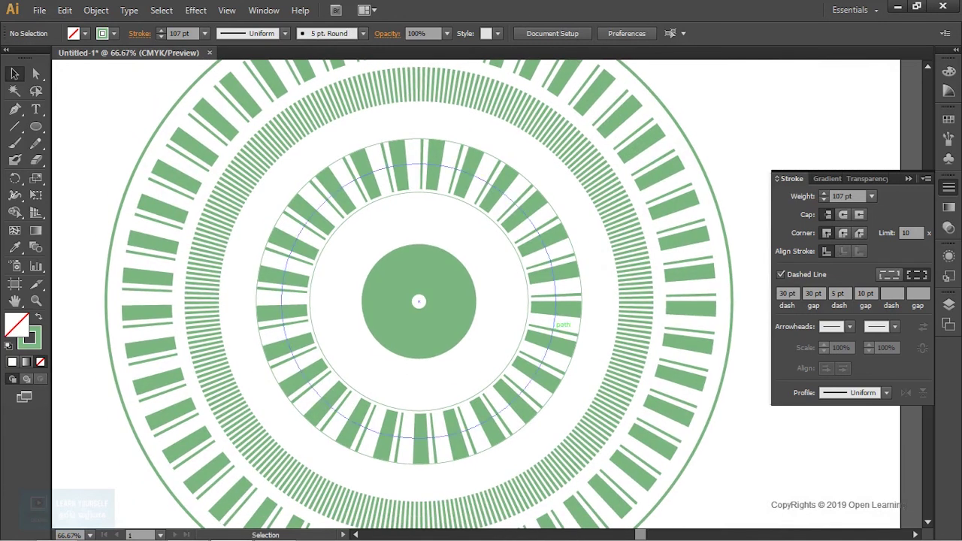
click(555, 321)
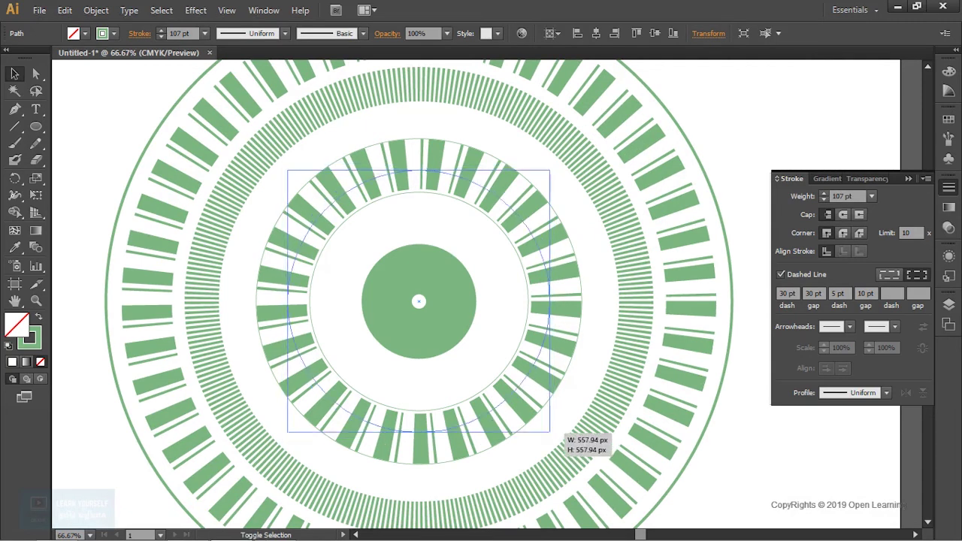
drag(556, 439, 536, 417)
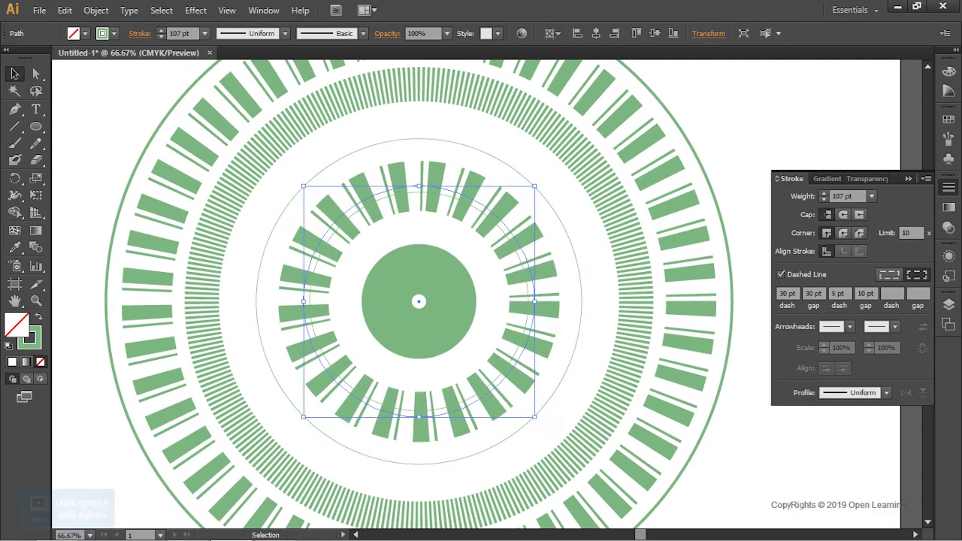
key(ctrl+shift+a)
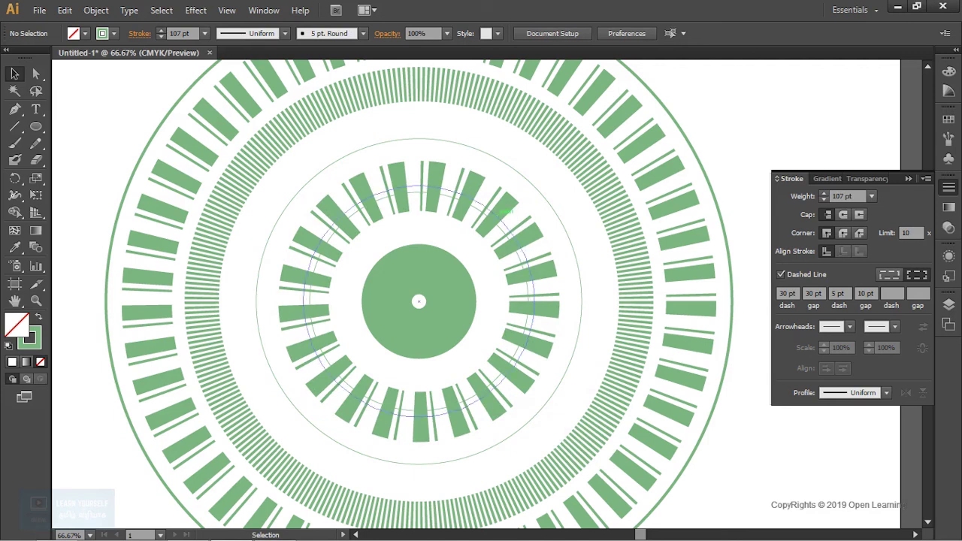
click(523, 353)
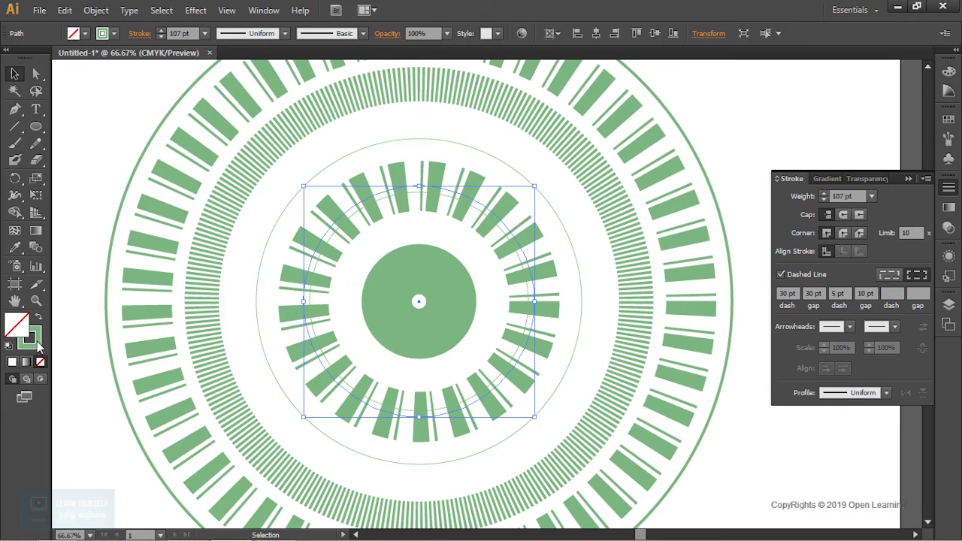
- Give the inner dashed ring a dark green #517253 stroke
double_click(40, 347)
drag(612, 258, 610, 269)
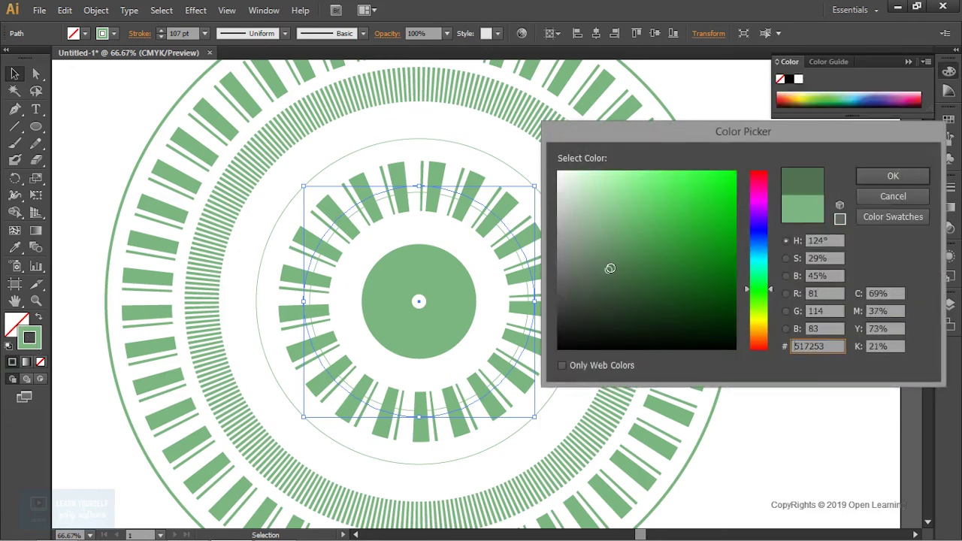
click(887, 181)
key(ctrl+shift+a)
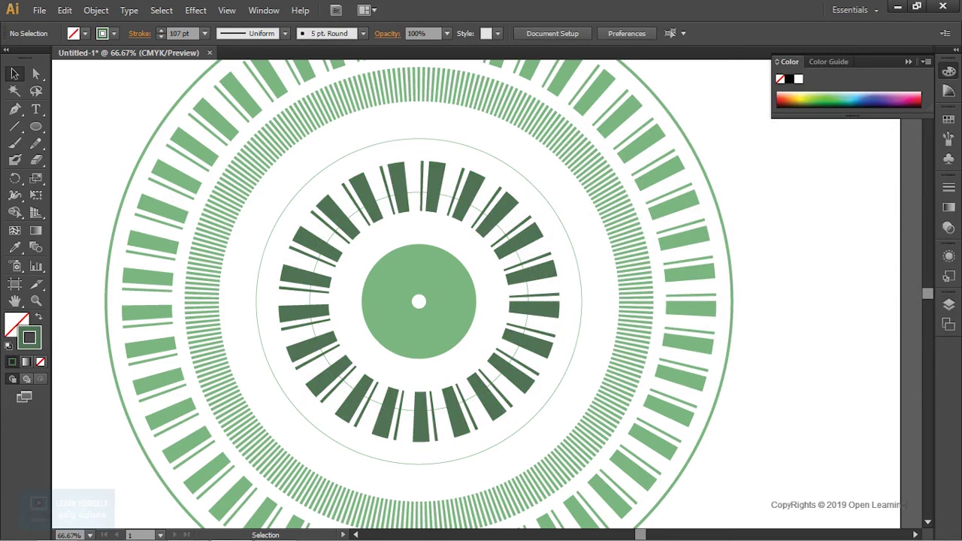
key(ctrl+minus)
key(ctrl+plus)
key(ctrl+minus)
mouse_move(615, 227)
mouse_down()
mouse_move(481, 136)
mouse_move(485, 192)
mouse_up()
key(ctrl+minus)
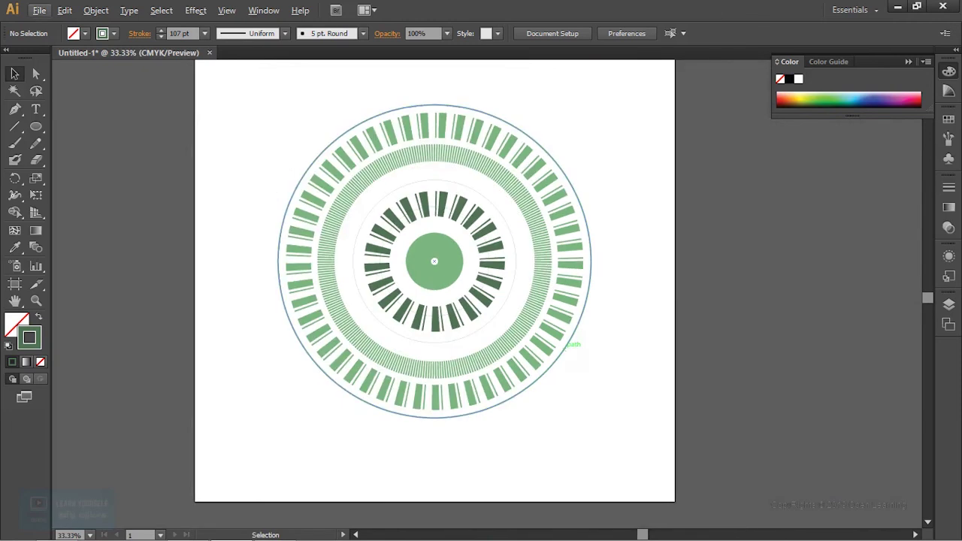